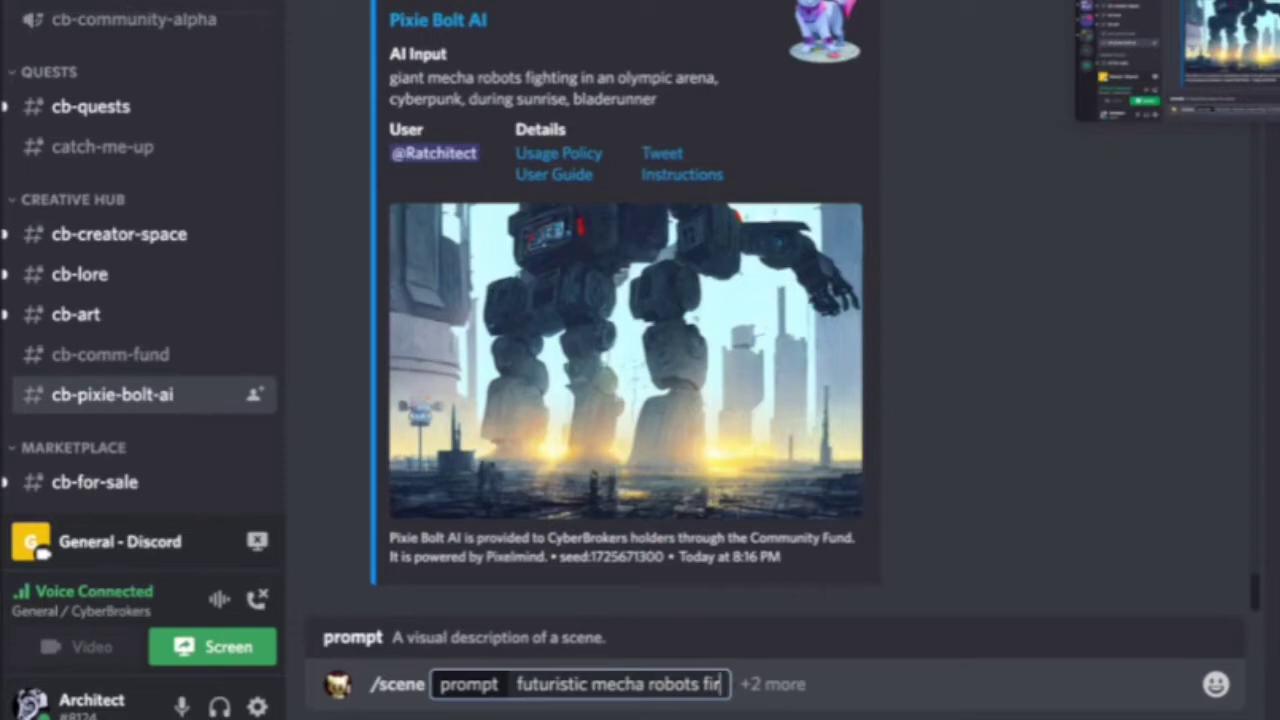
key(BackSpace)
Step: Finish the mecha robots prompt with 'cyberpunk olympic arena from above, nighttime neon, in the city, stadium' and submit
text(ghting at)
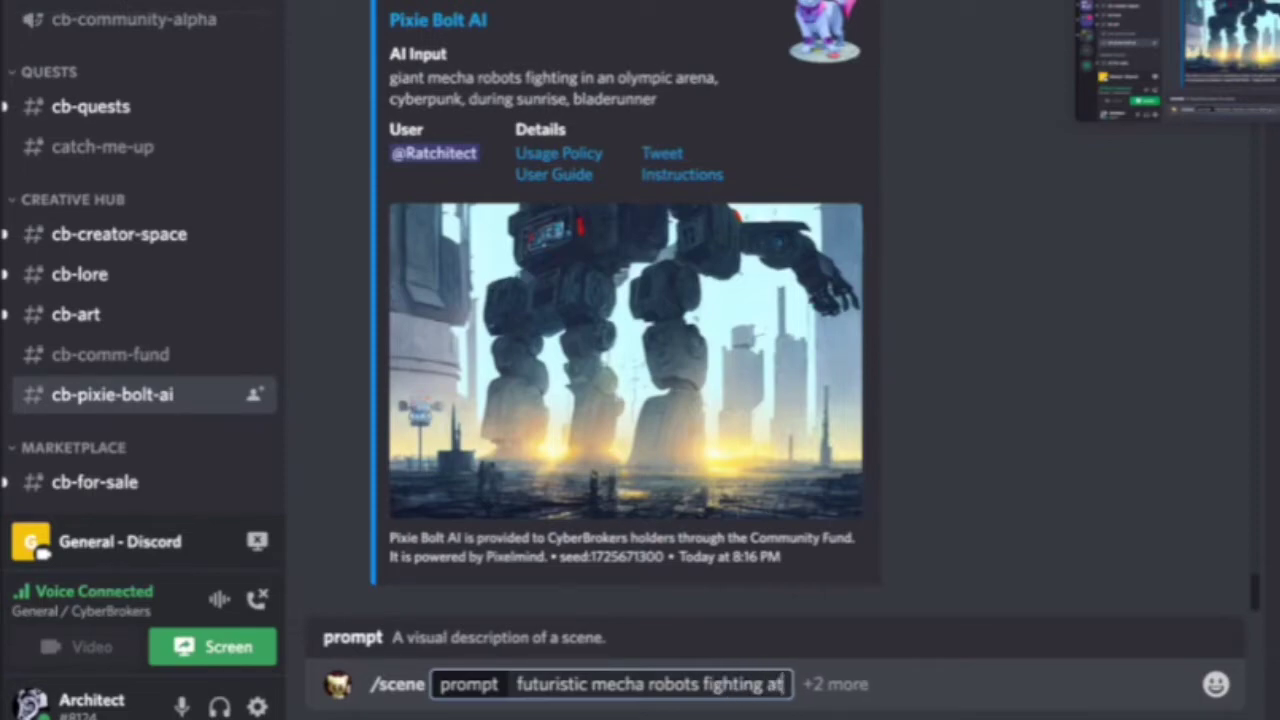
key(BackSpace)
key(BackSpace)
text(at the c)
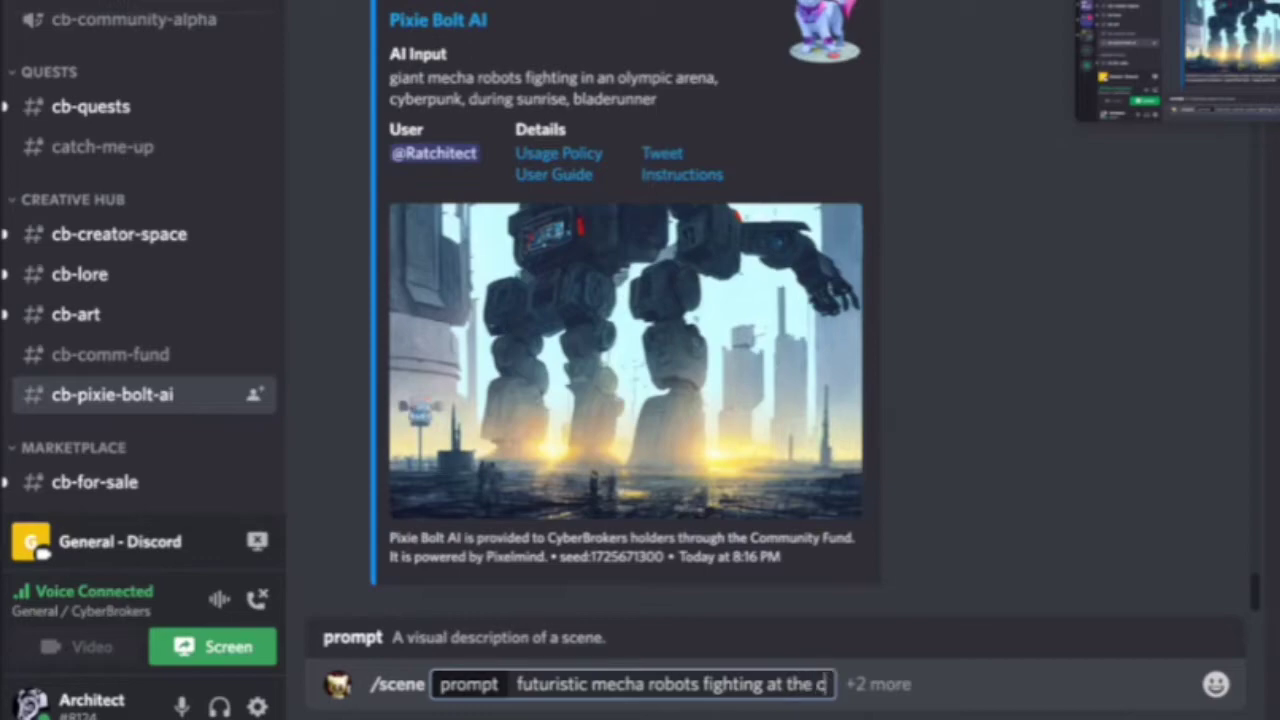
text(yberpu)
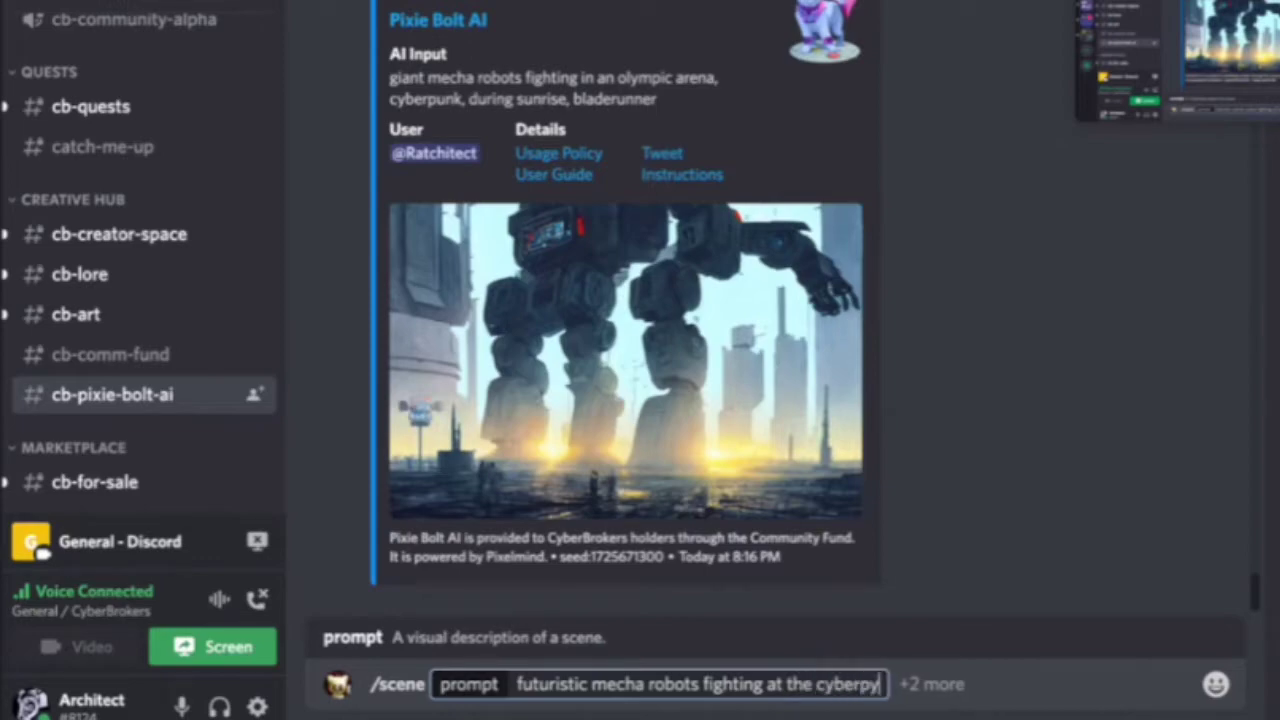
text(nk oly)
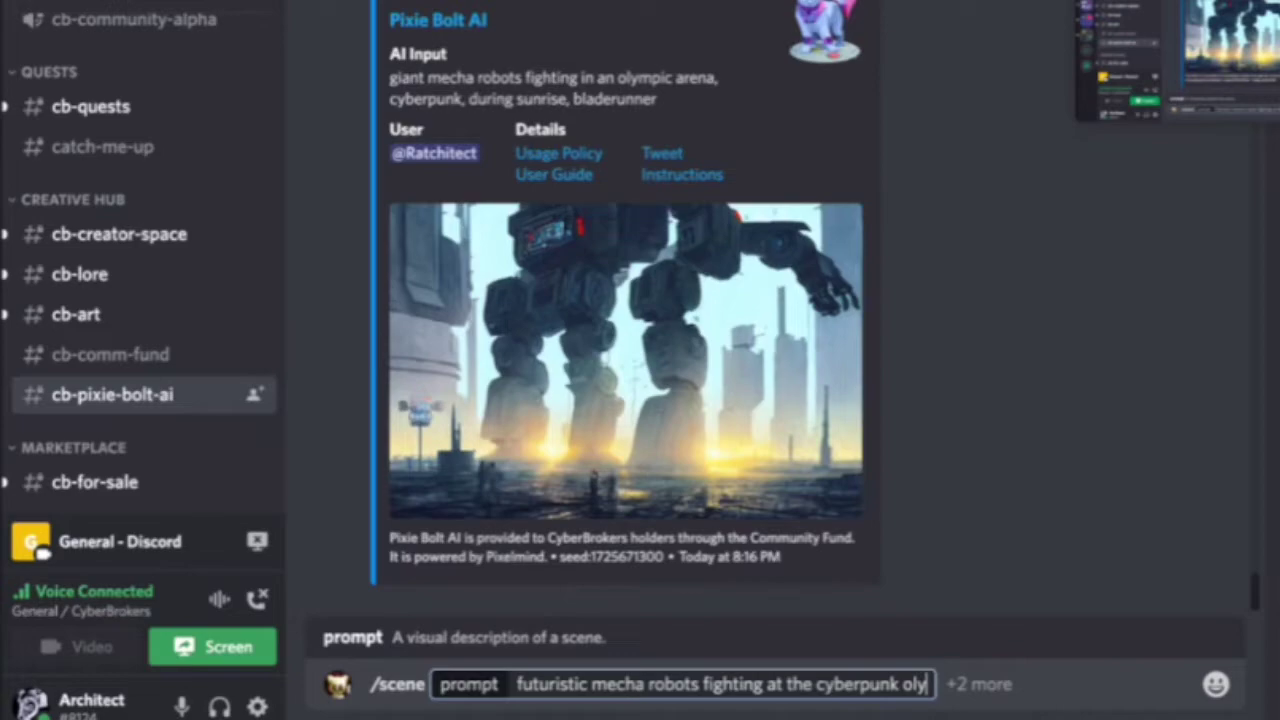
text(mpic a)
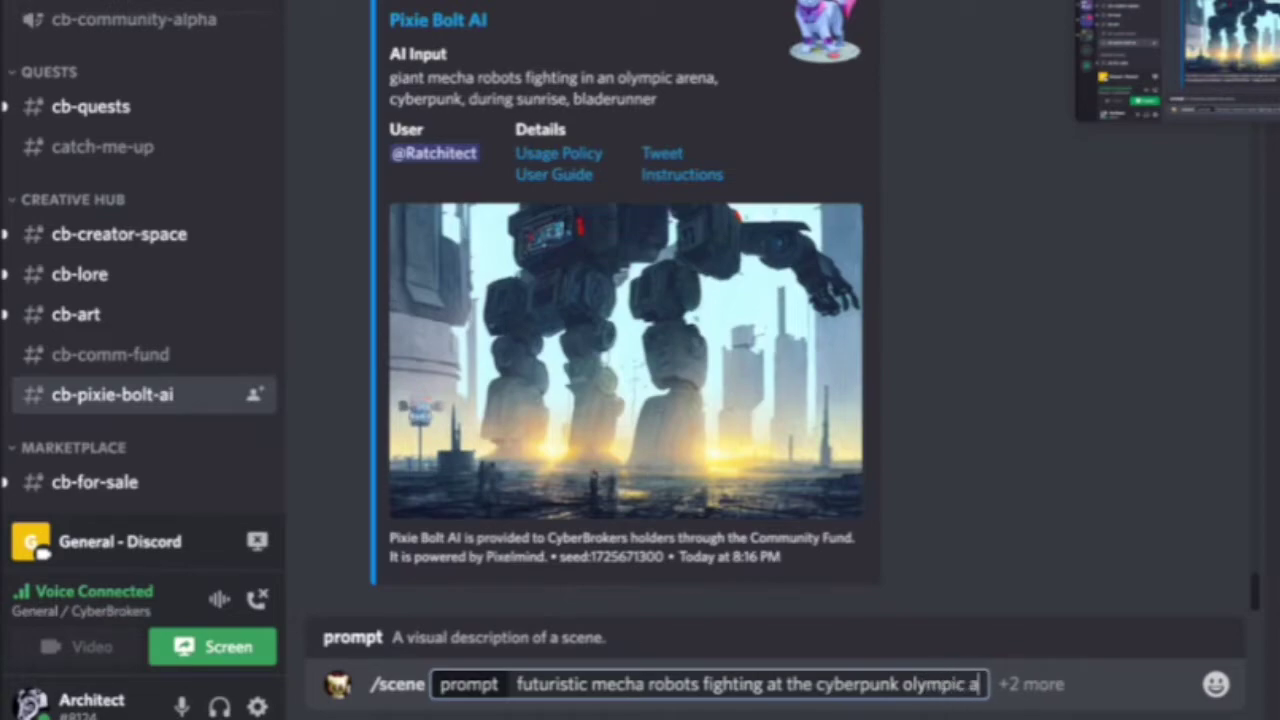
text(rena from above, )
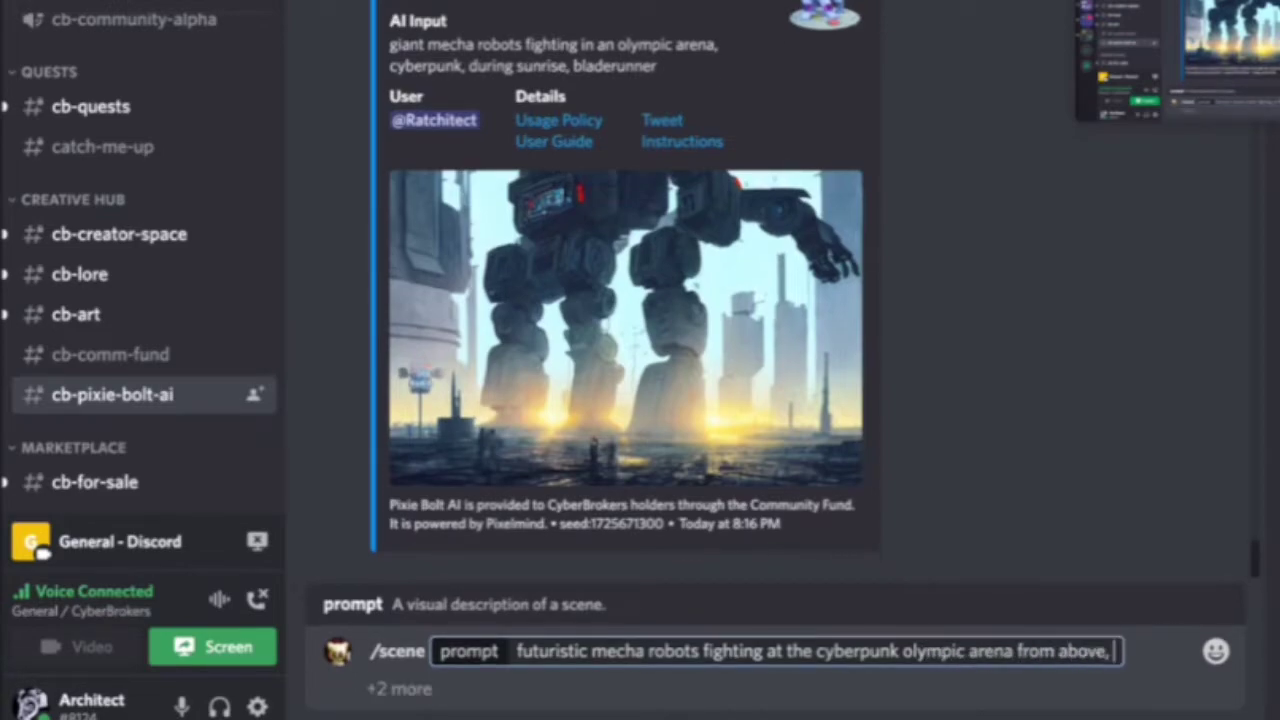
text(cityscape ba)
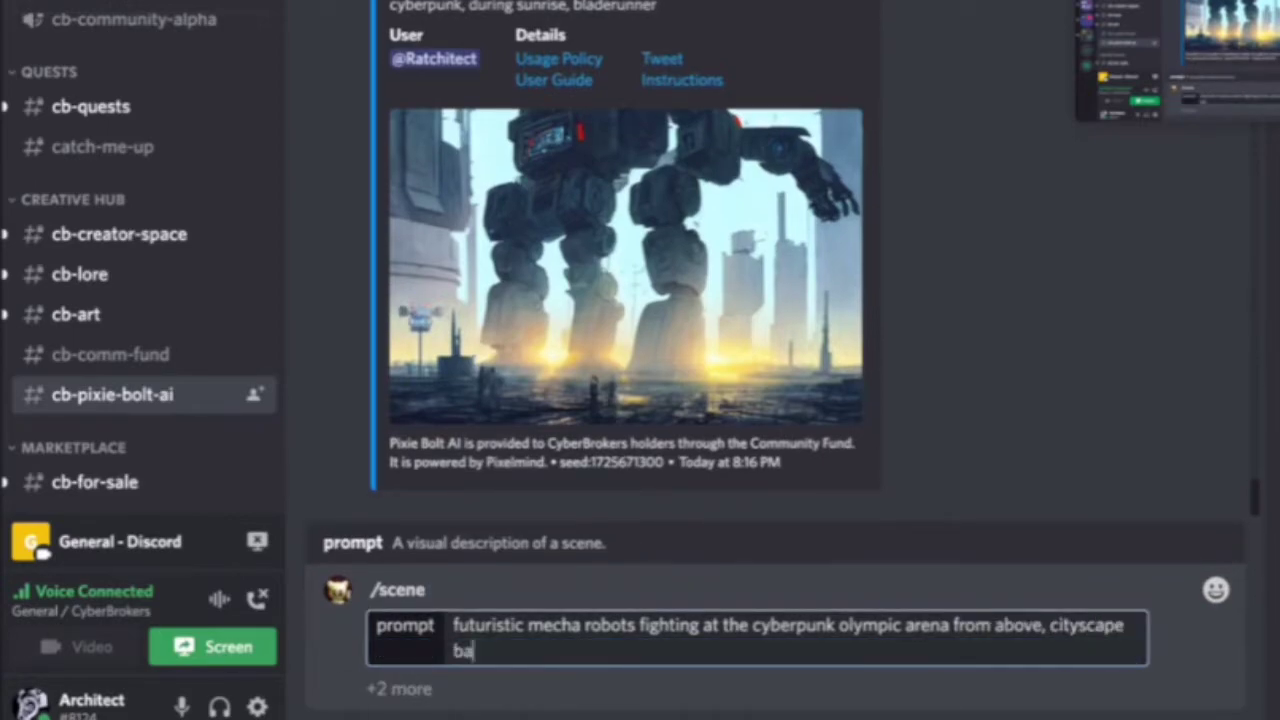
text(ckground, ni)
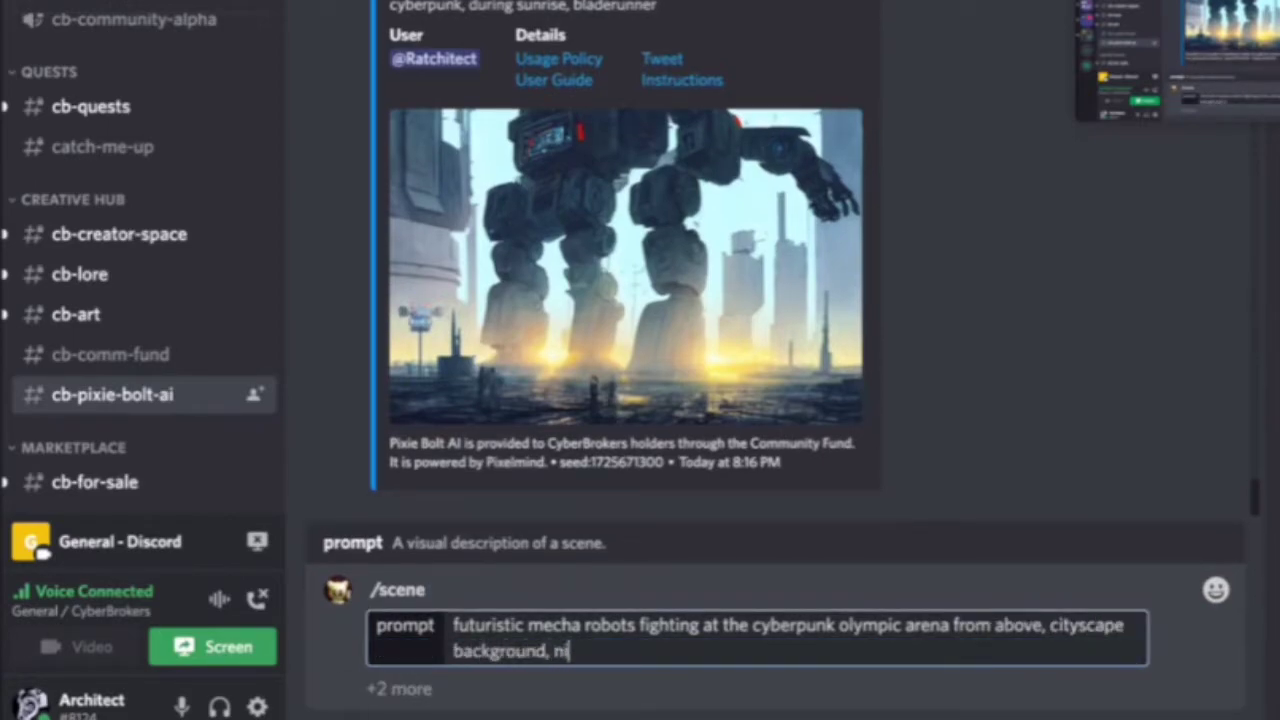
text(ghttime neon)
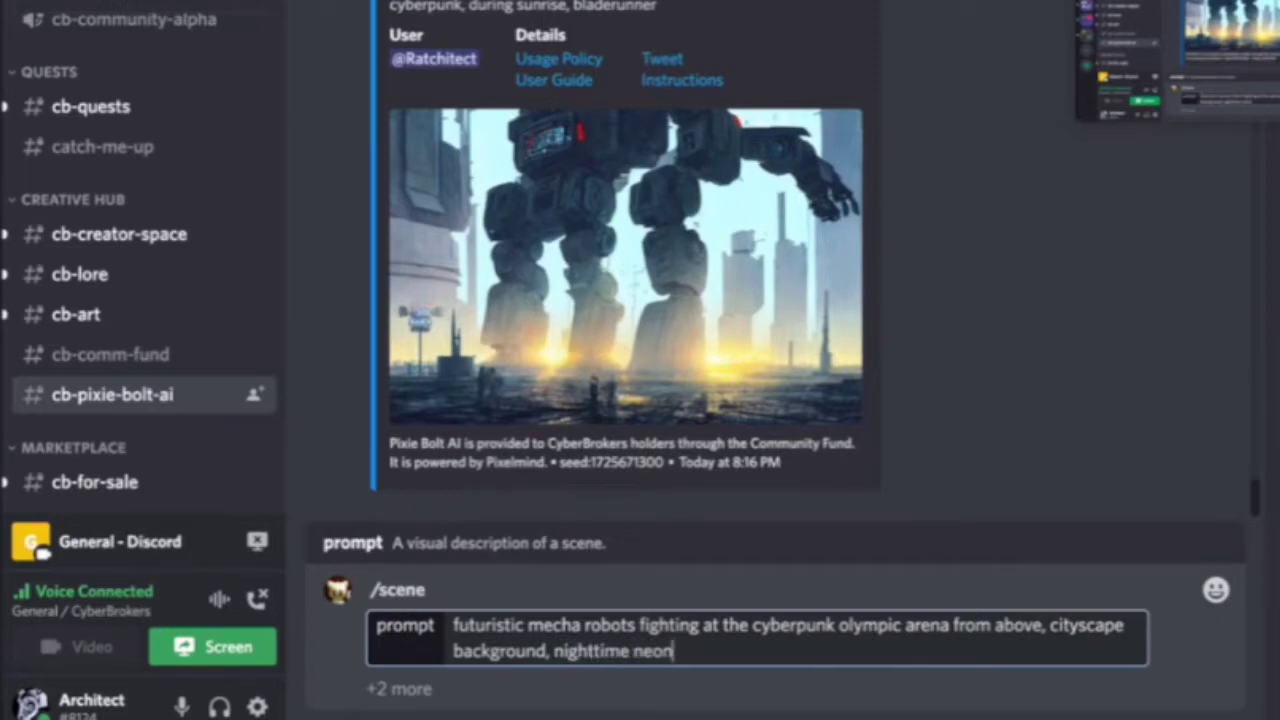
text(, massive arena)
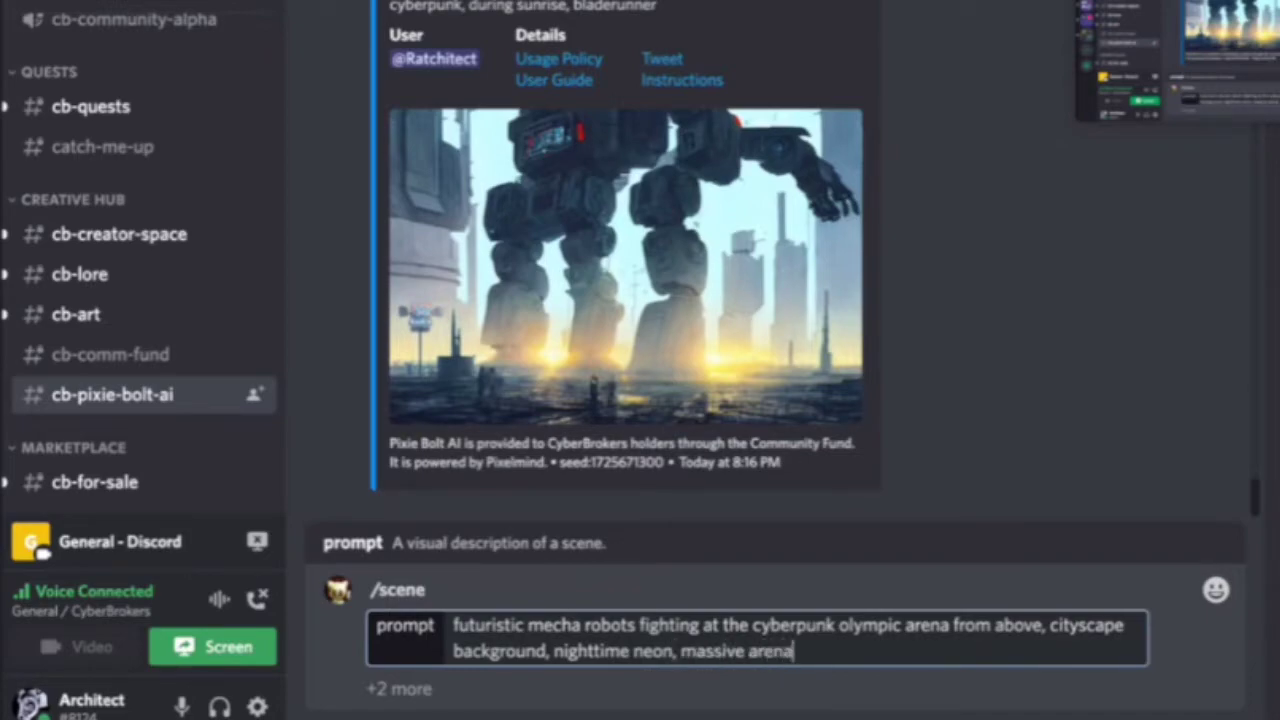
text( centered)
key(BackSpace)
key(BackSpace)
key(BackSpace)
key(BackSpace)
key(BackSpace)
key(BackSpace)
key(BackSpace)
key(BackSpace)
text(in the city, stadium)
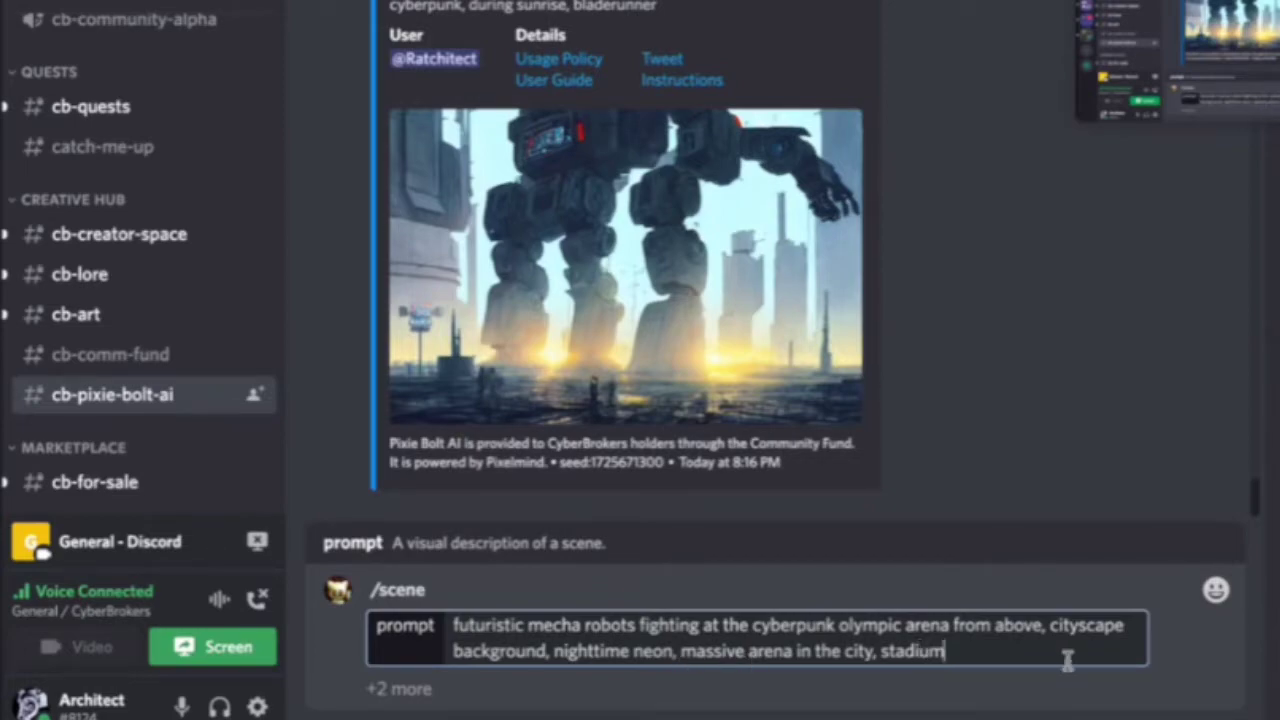
key(Return)
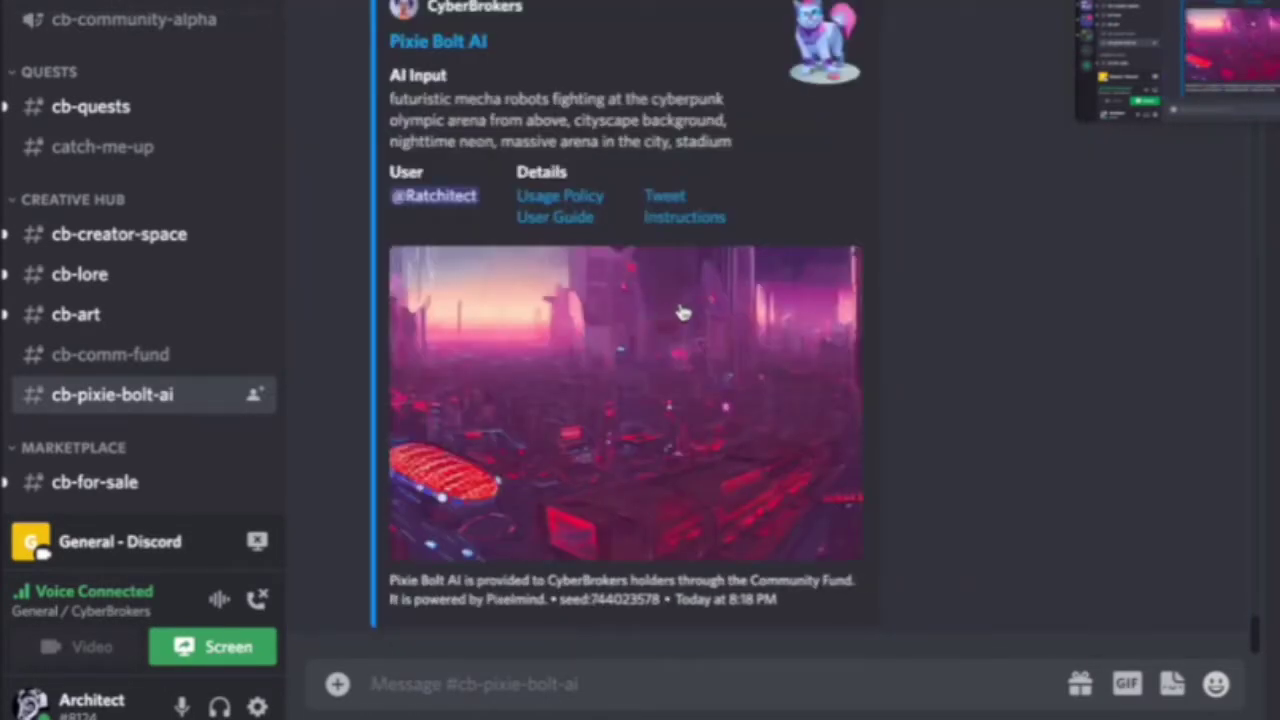
Step: Enlarge the generated neon cyberpunk arena image to inspect it, then close the viewer
click(680, 313)
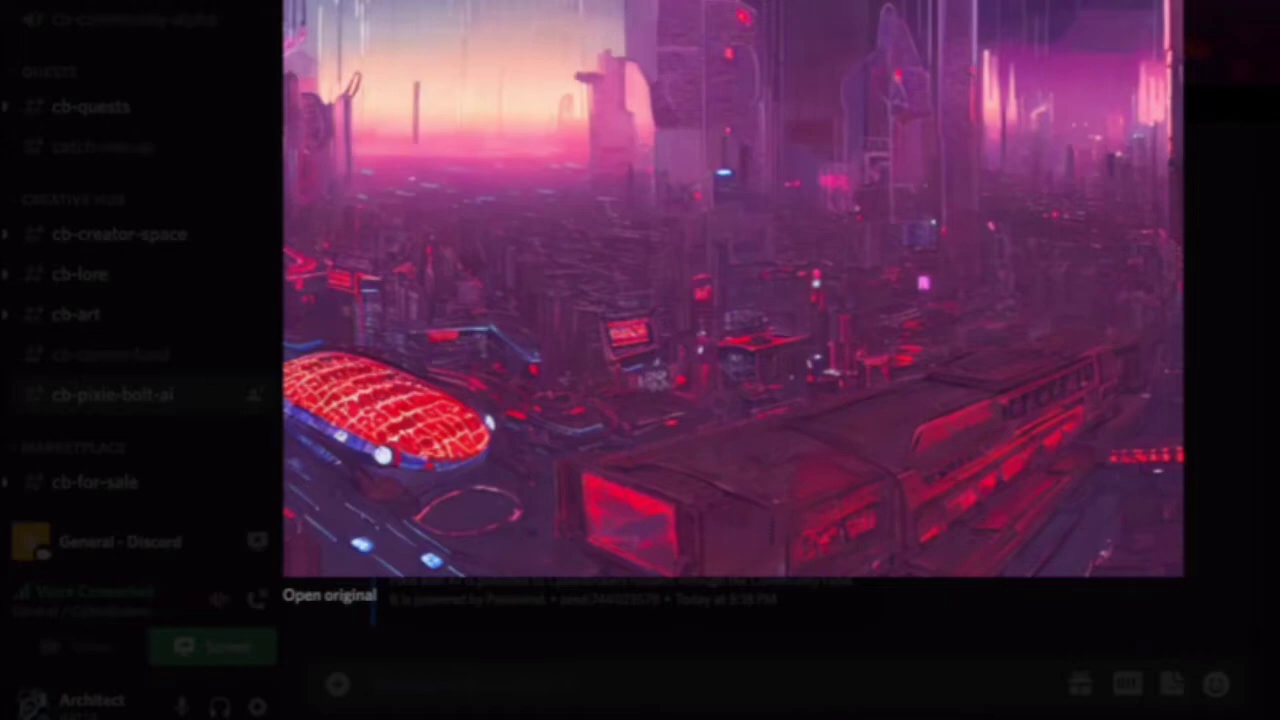
key(Escape)
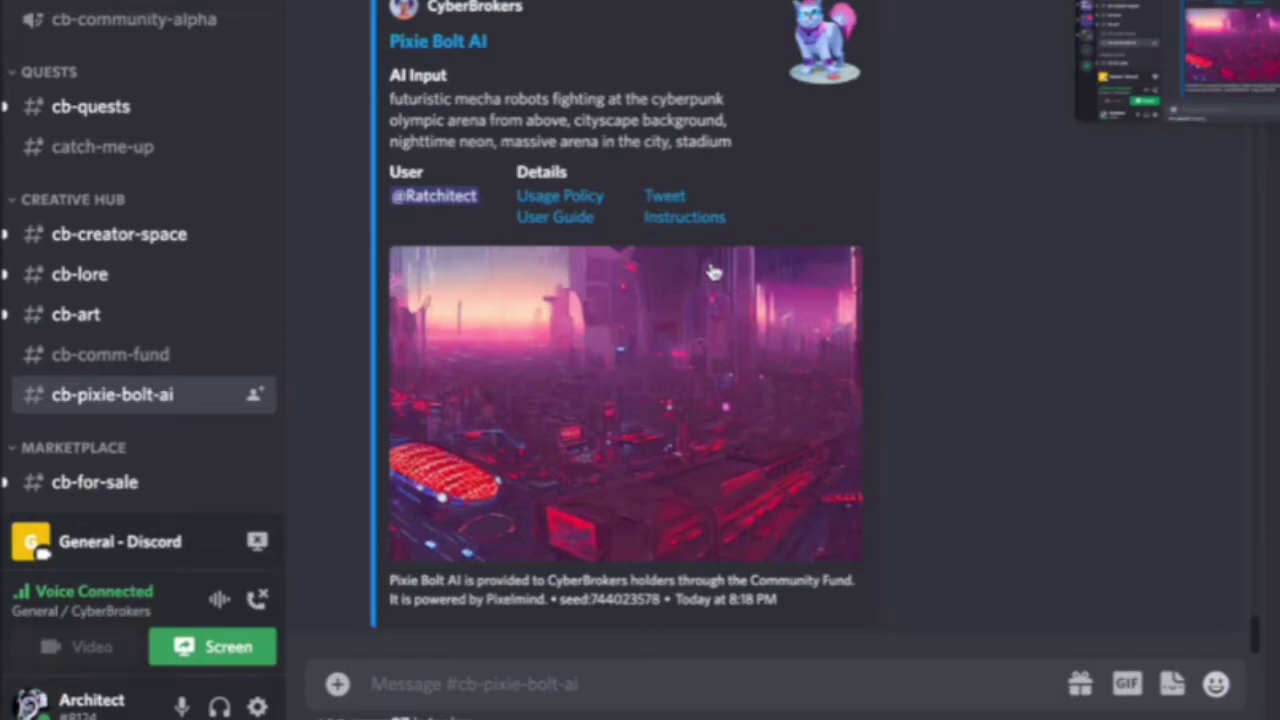
Step: Scroll back up the channel to the 7:55 PM ao dai woman Saigon night-market image
scroll(707, 272, up, 15)
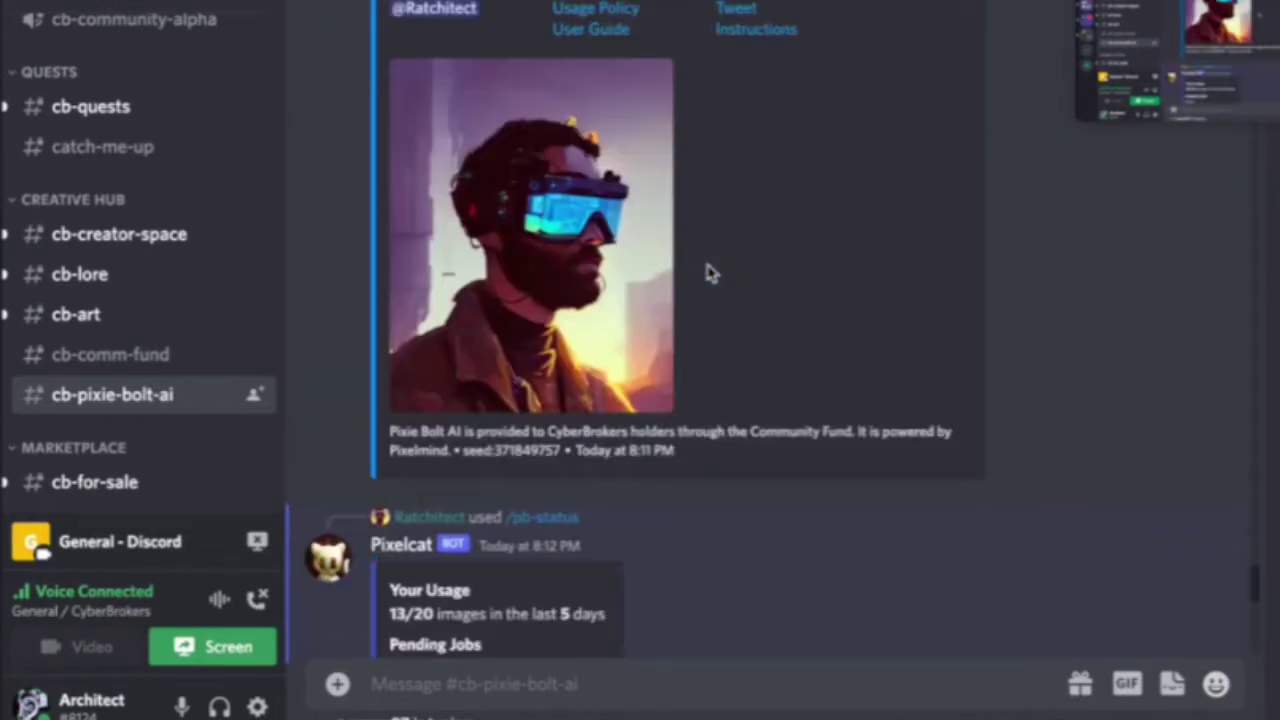
scroll(707, 272, up, 15)
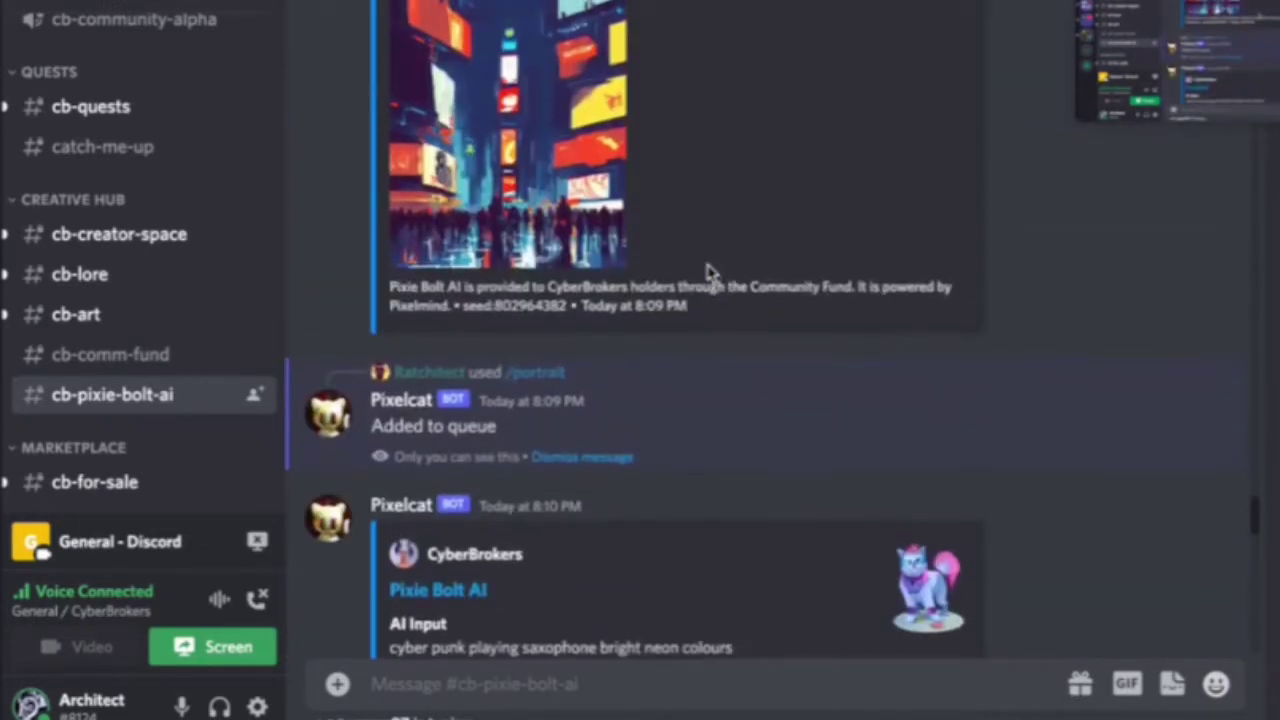
scroll(707, 272, up, 15)
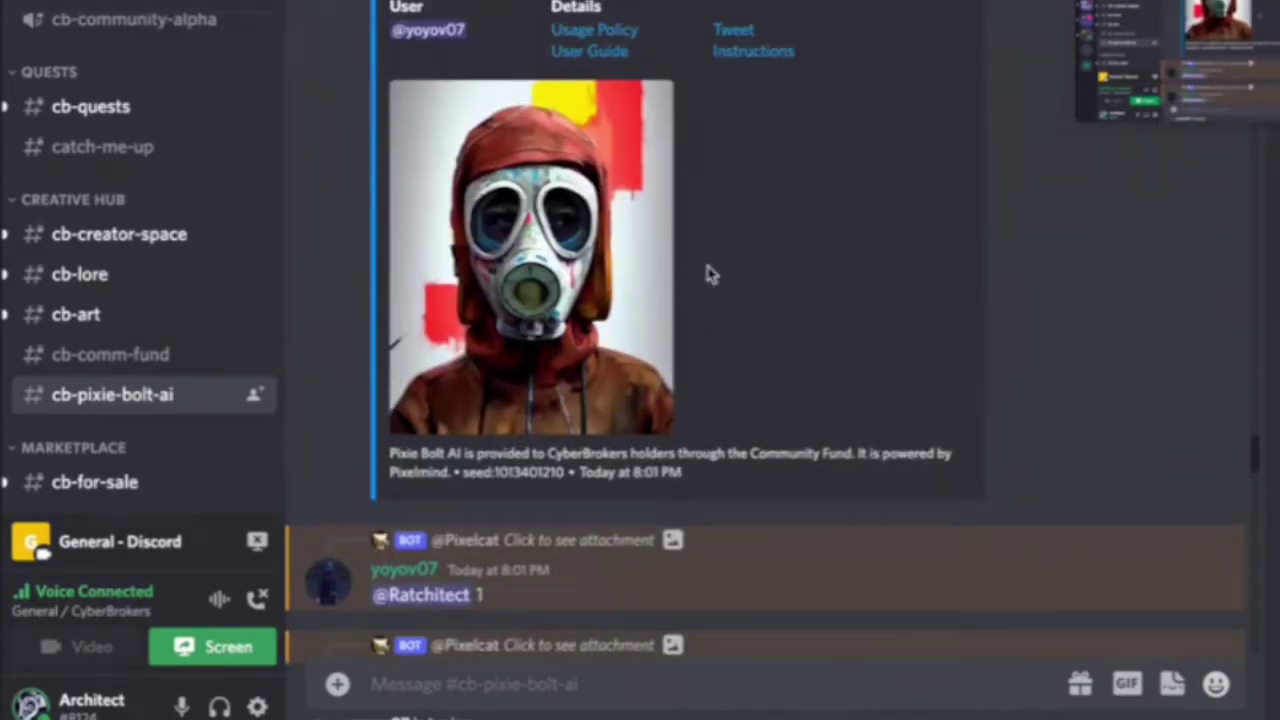
scroll(707, 272, up, 15)
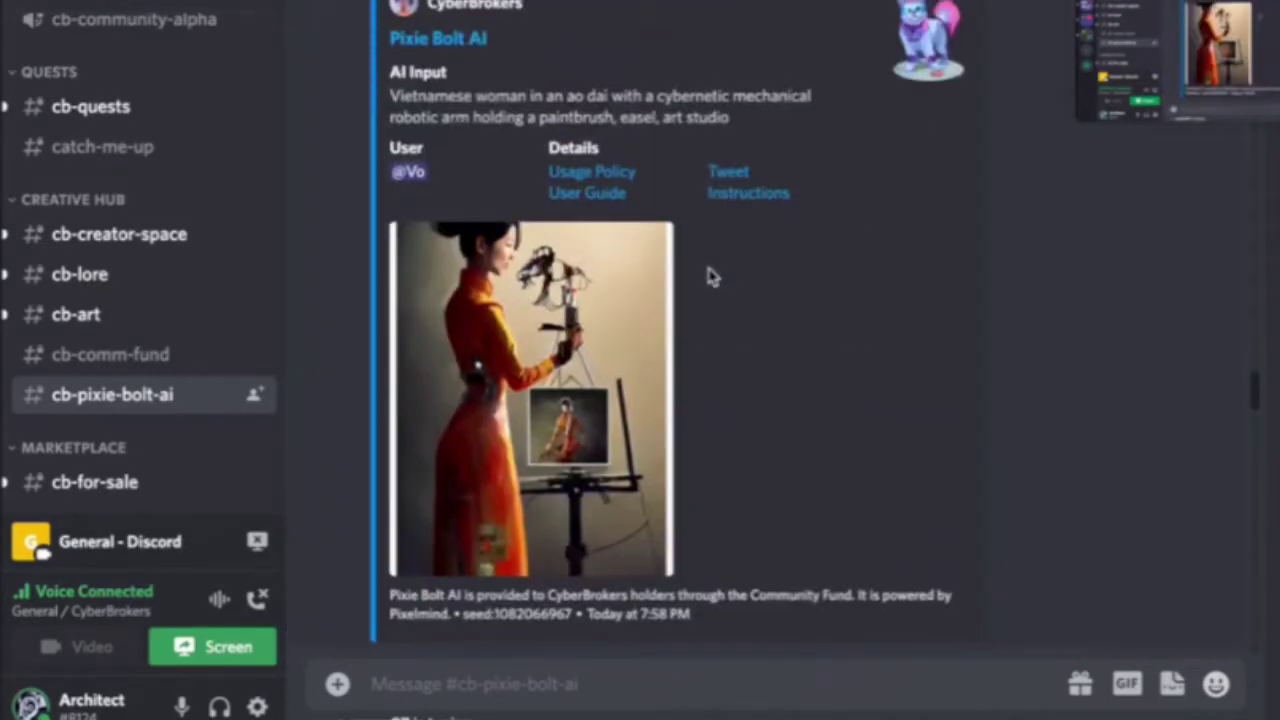
scroll(707, 277, up, 10)
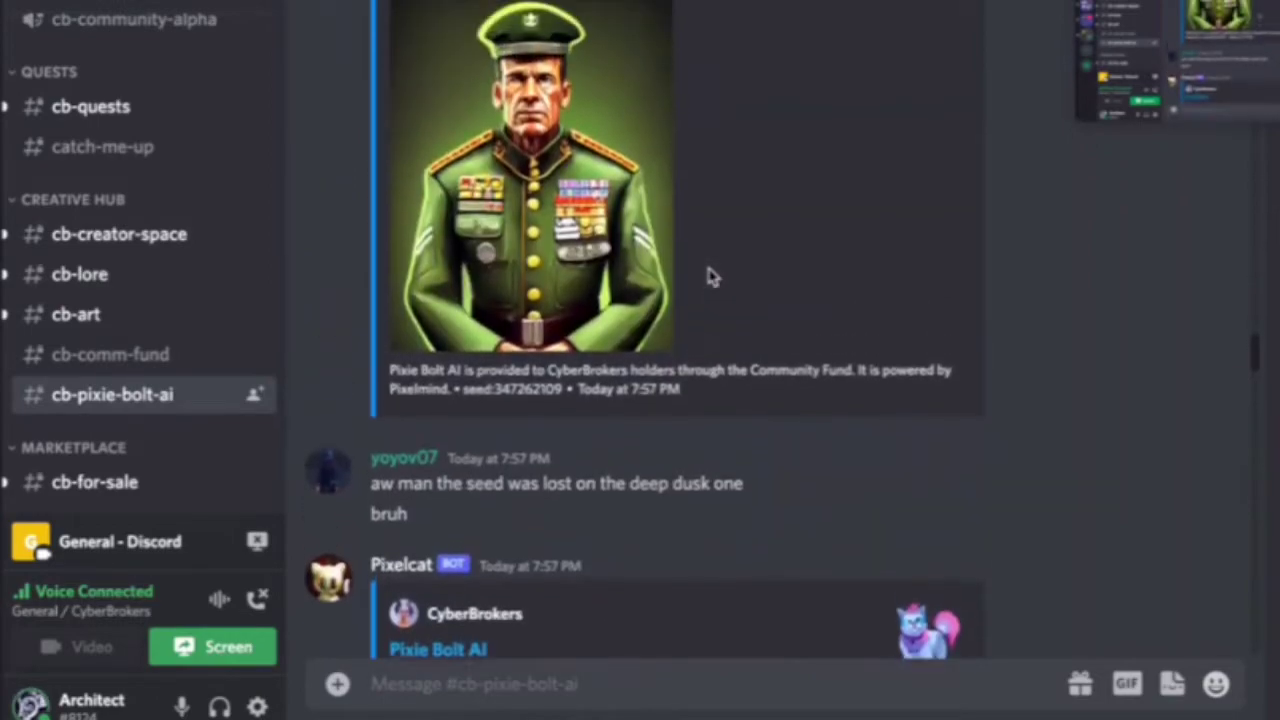
scroll(707, 277, up, 5)
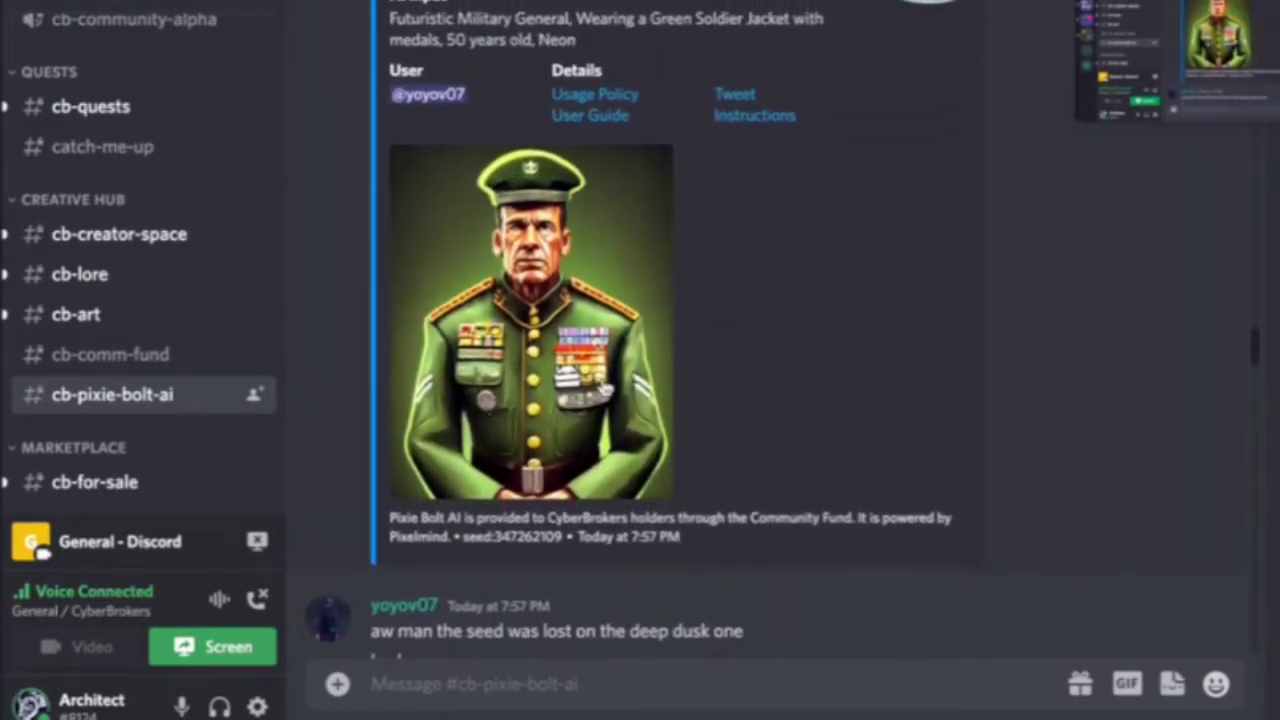
scroll(604, 388, up, 8)
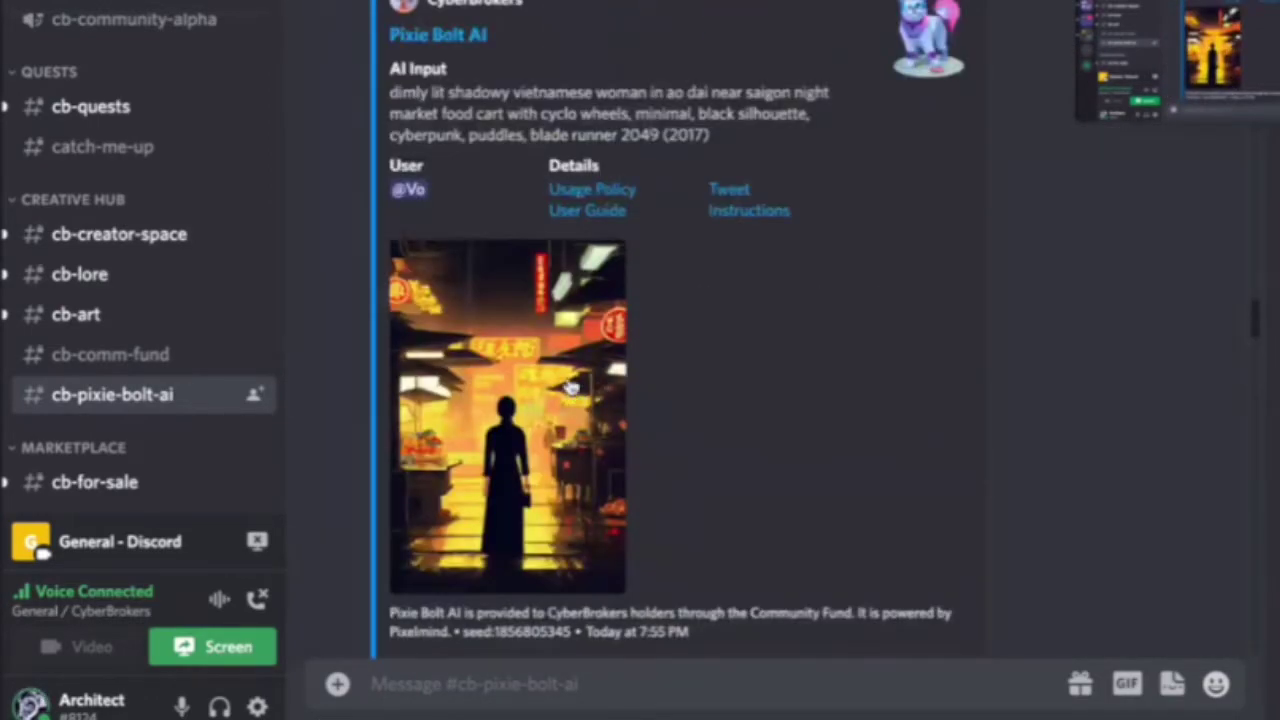
scroll(455, 172, down, 1)
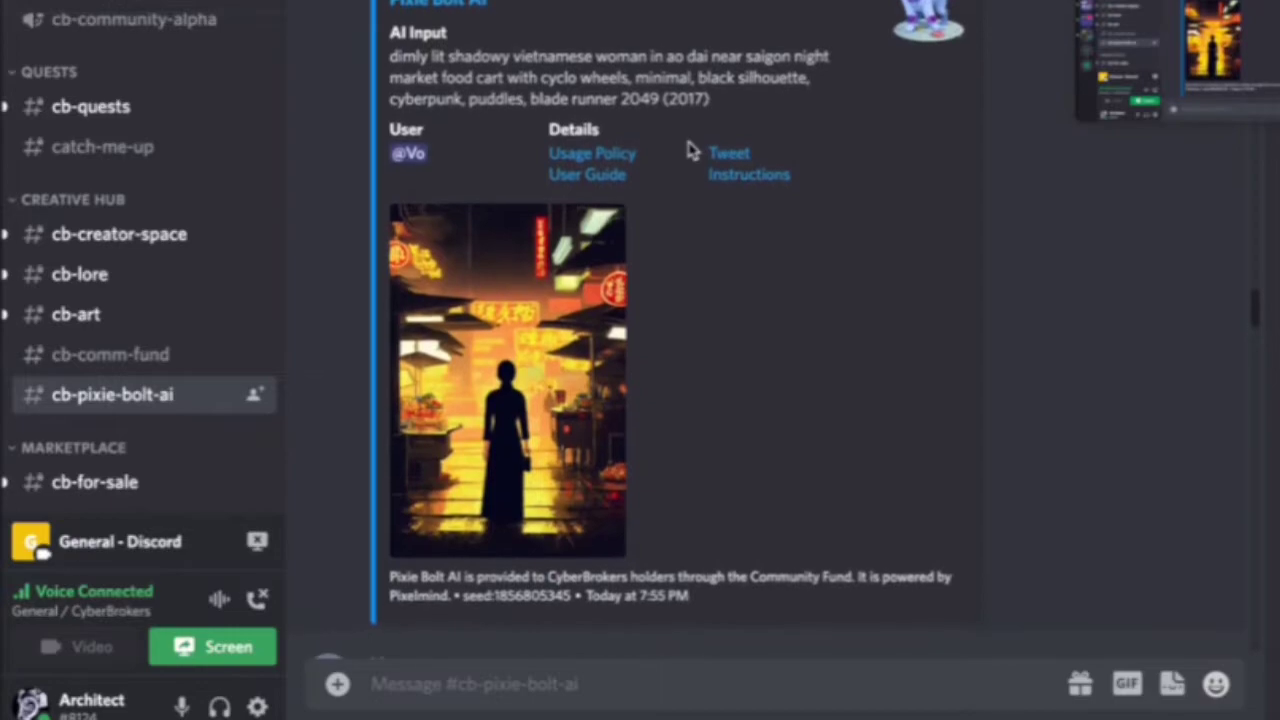
Step: View the ao dai woman image enlarged, then scroll up to the cyber punk saxophone player image
click(550, 415)
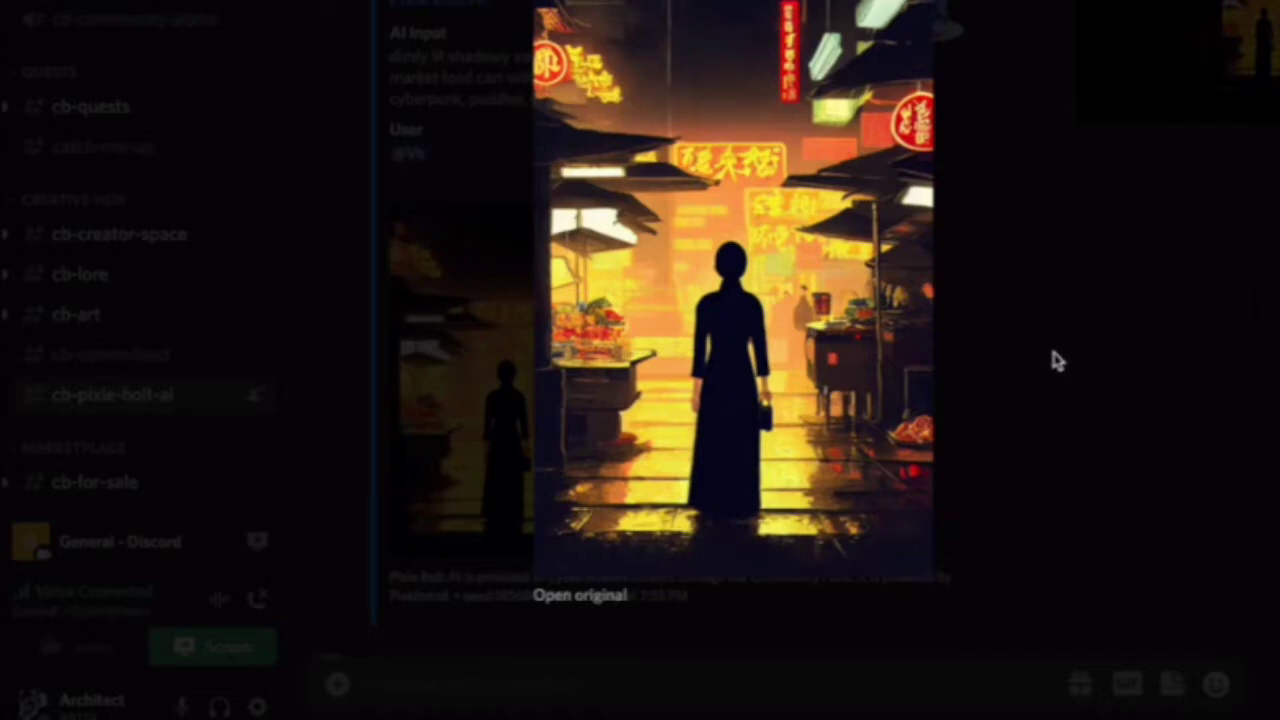
click(1057, 361)
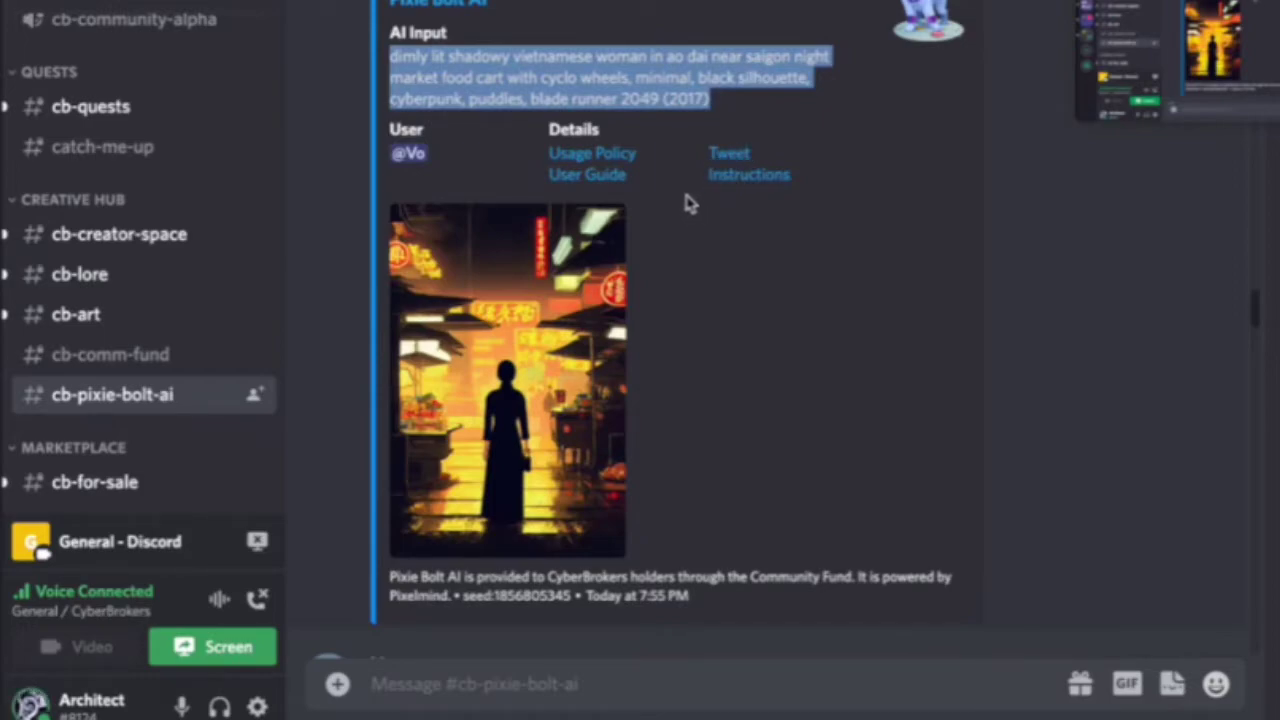
scroll(622, 264, up, 1)
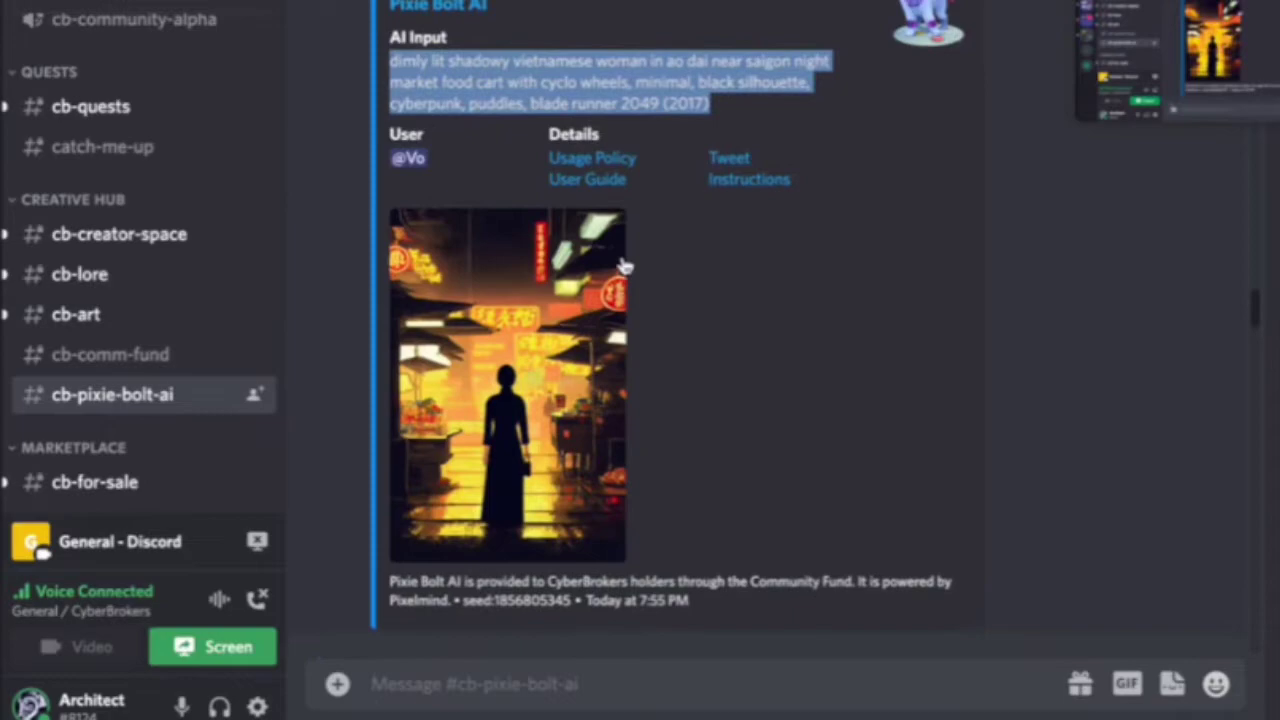
scroll(622, 264, up, 2)
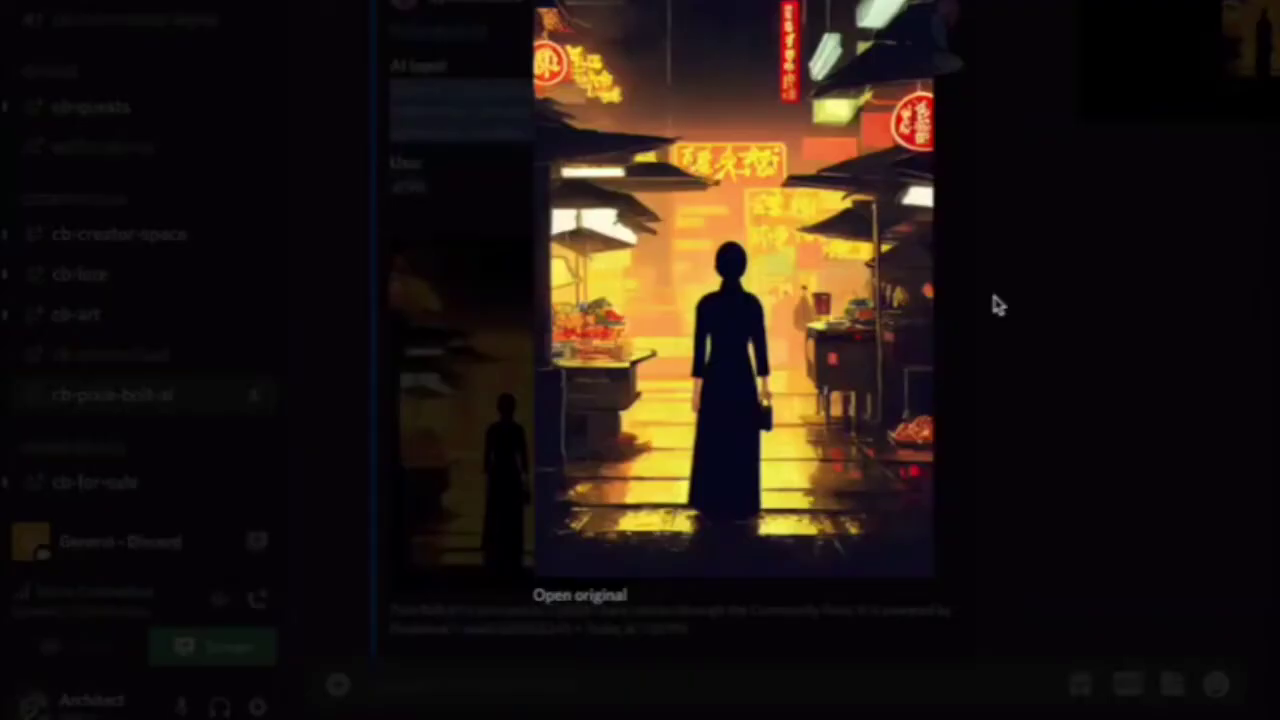
click(995, 303)
scroll(571, 266, up, 8)
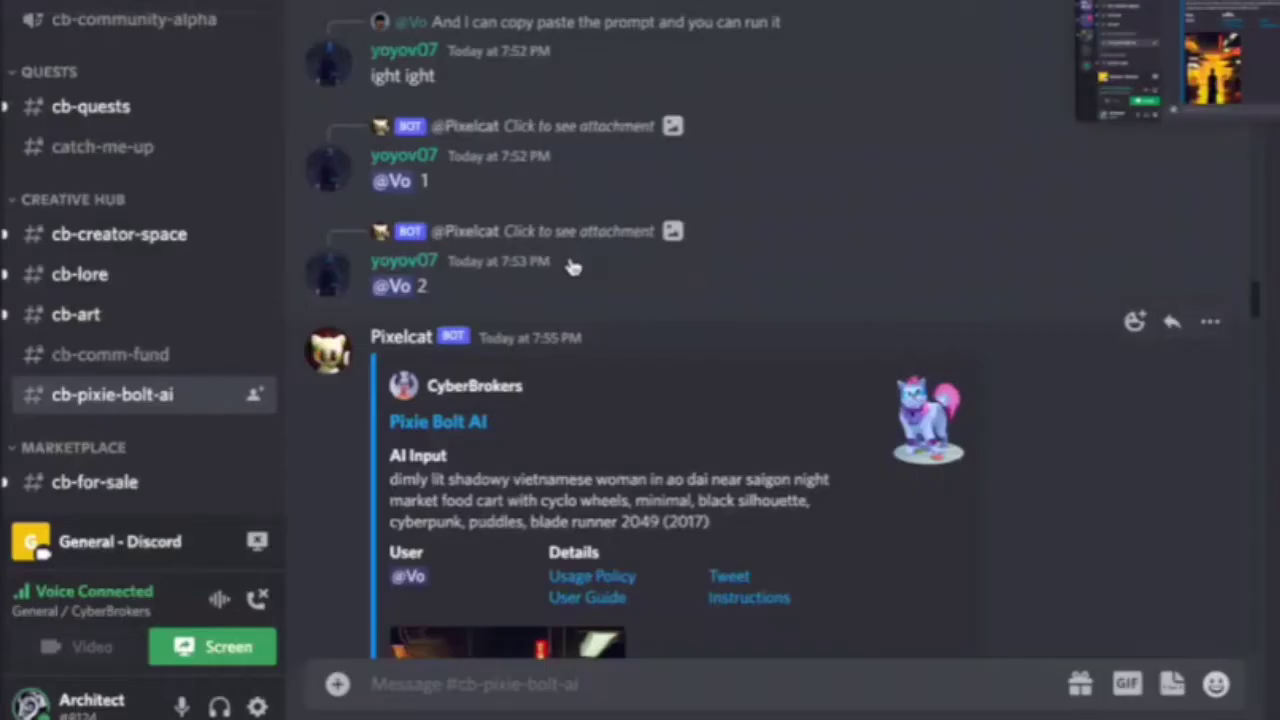
scroll(686, 334, up, 5)
scroll(686, 277, up, 2)
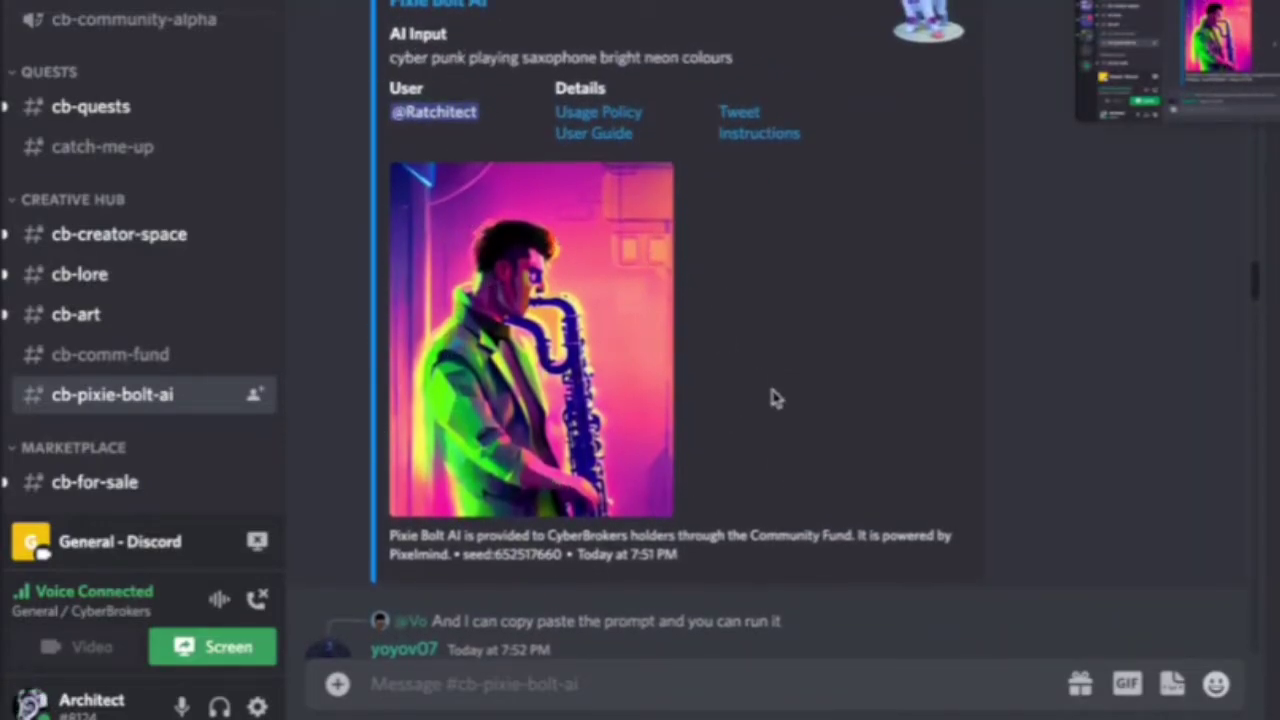
scroll(680, 265, up, 1)
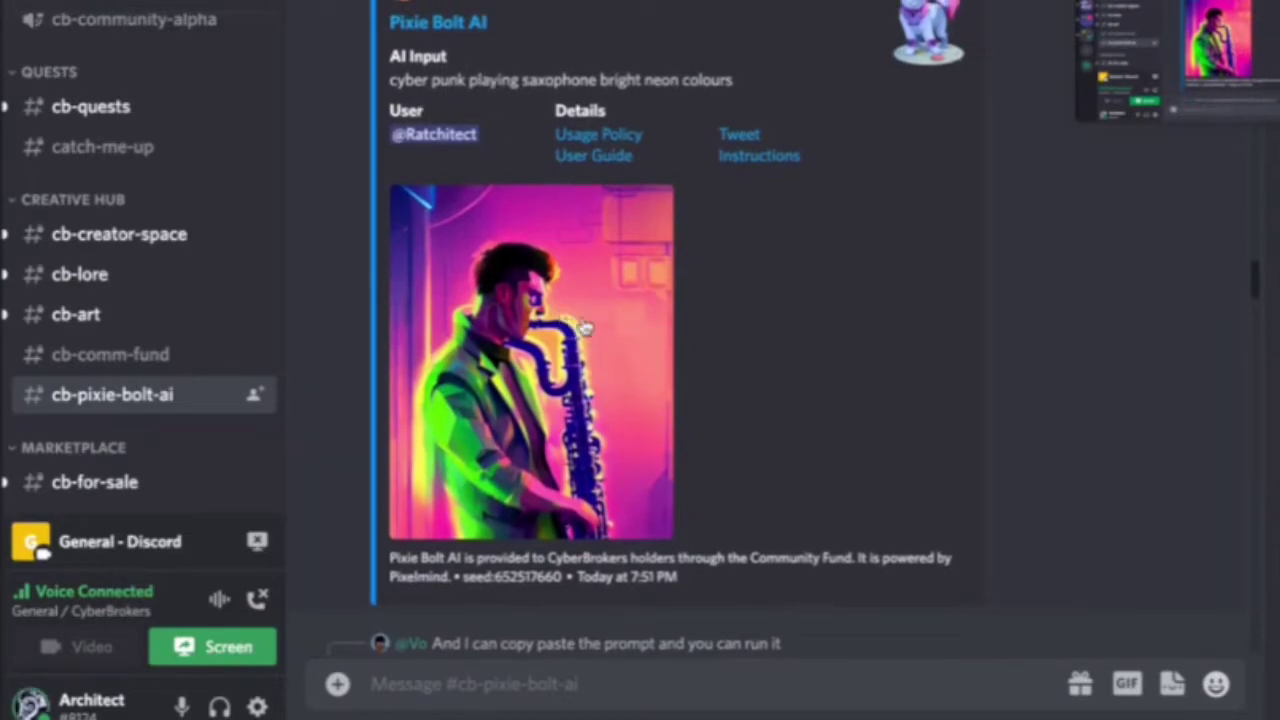
scroll(688, 470, up, 5)
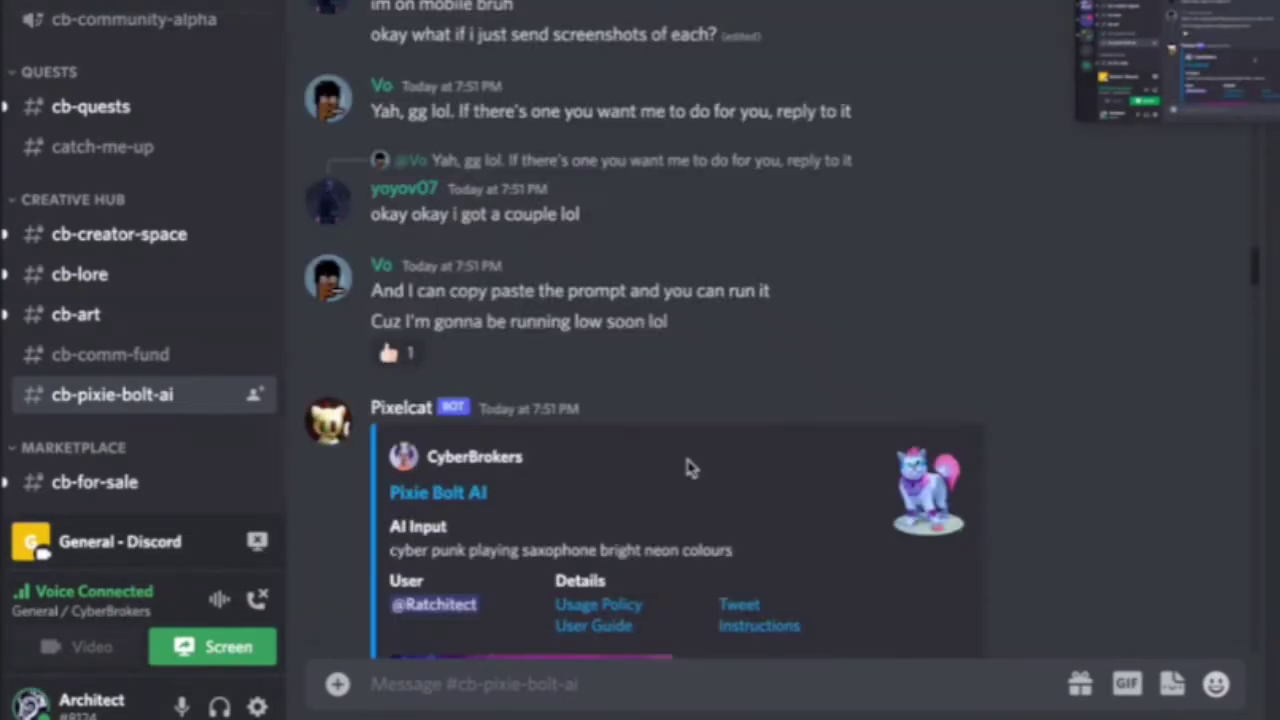
scroll(688, 468, up, 10)
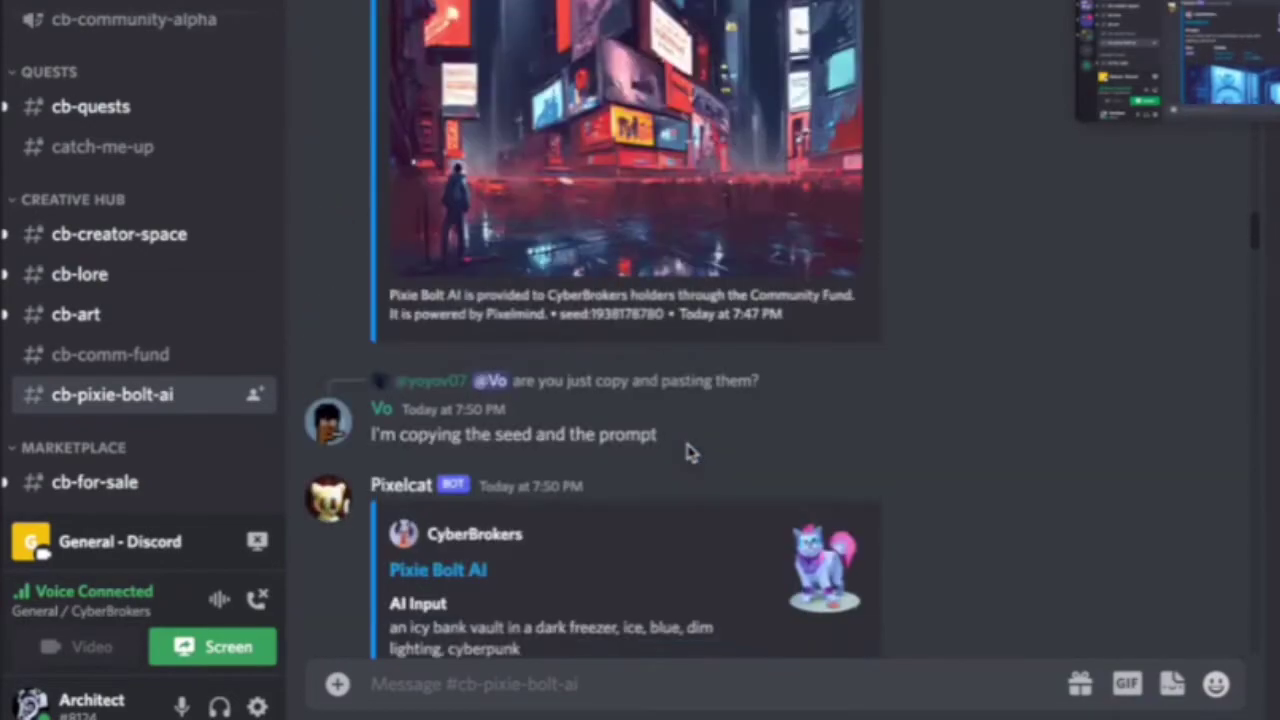
scroll(688, 452, up, 10)
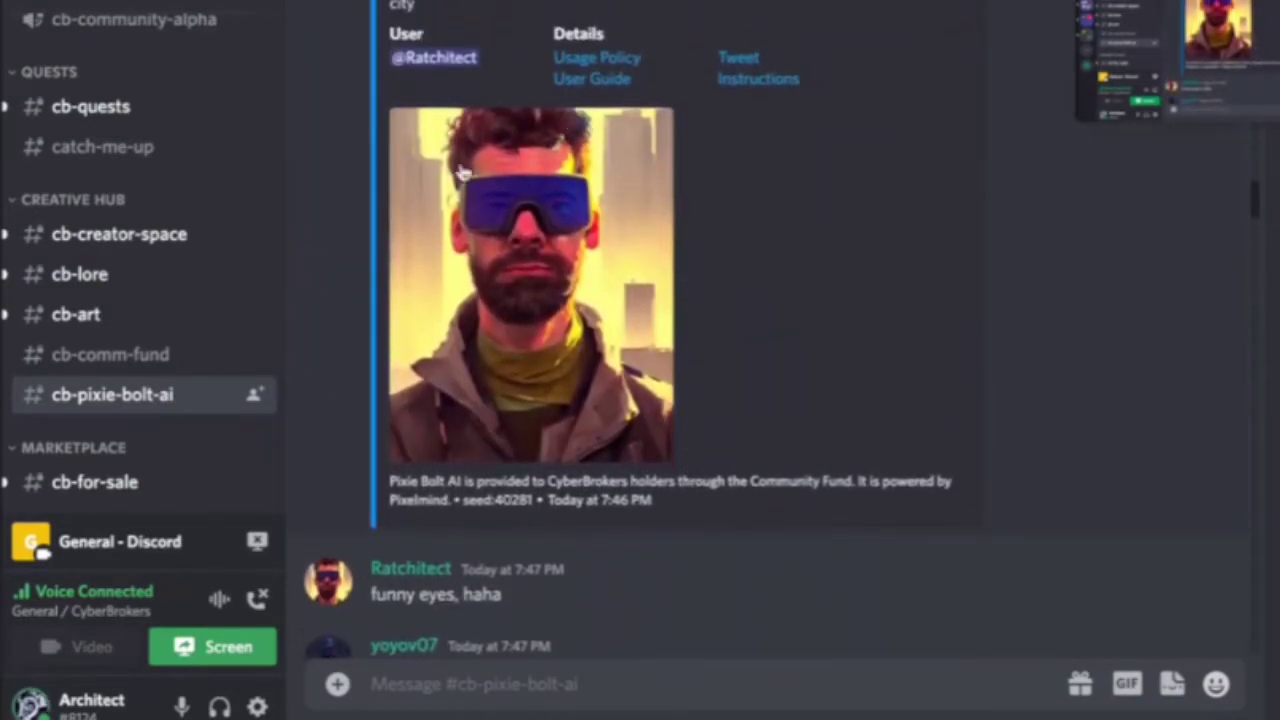
scroll(667, 515, up, 1)
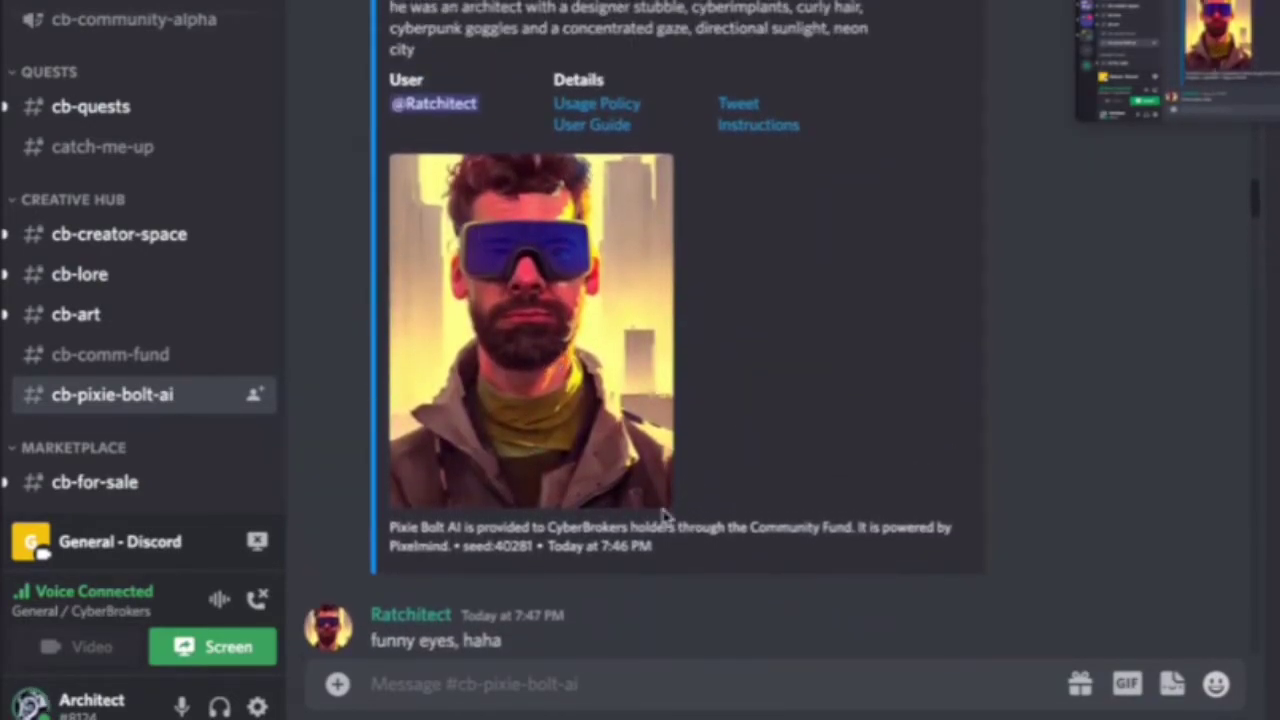
scroll(648, 334, up, 2)
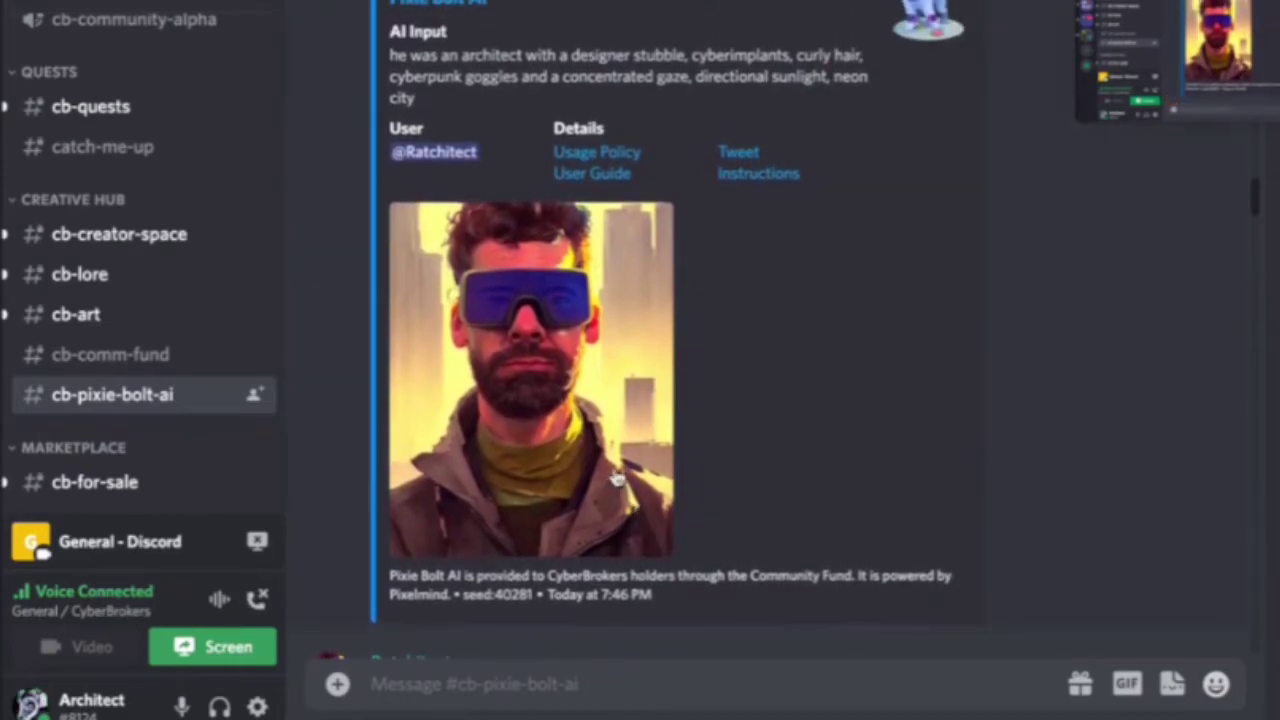
scroll(617, 480, up, 15)
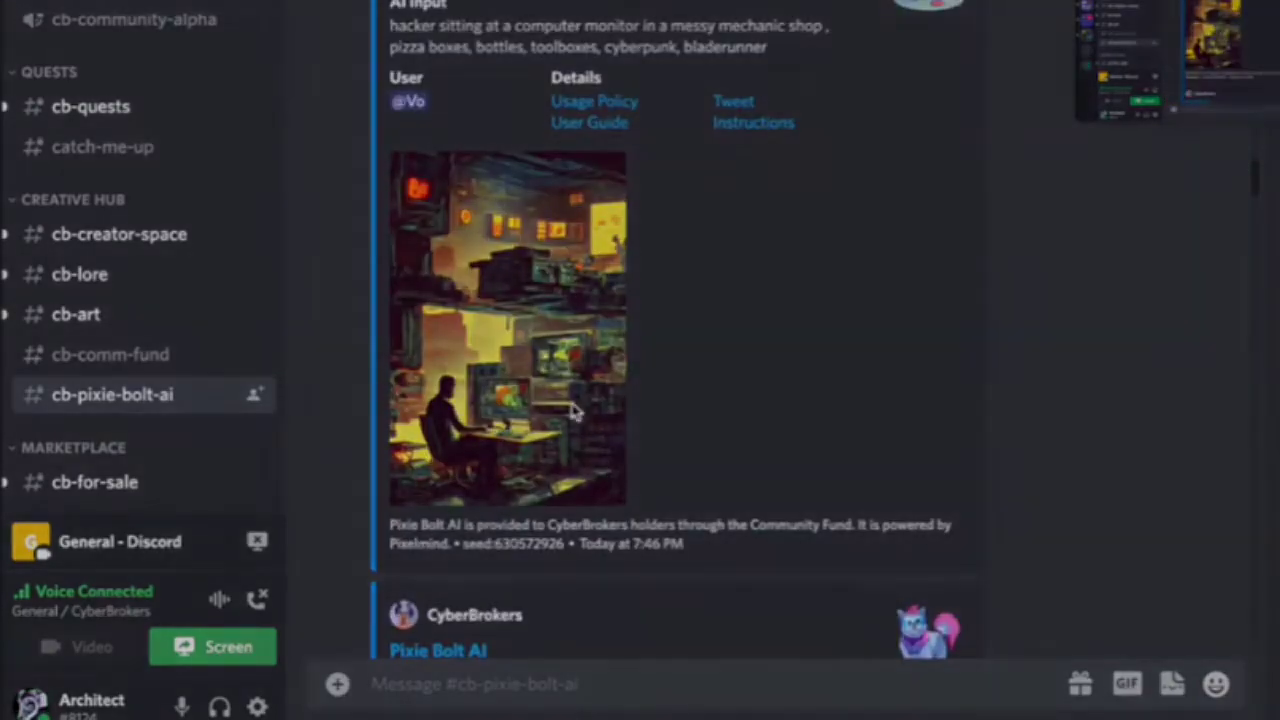
click(575, 412)
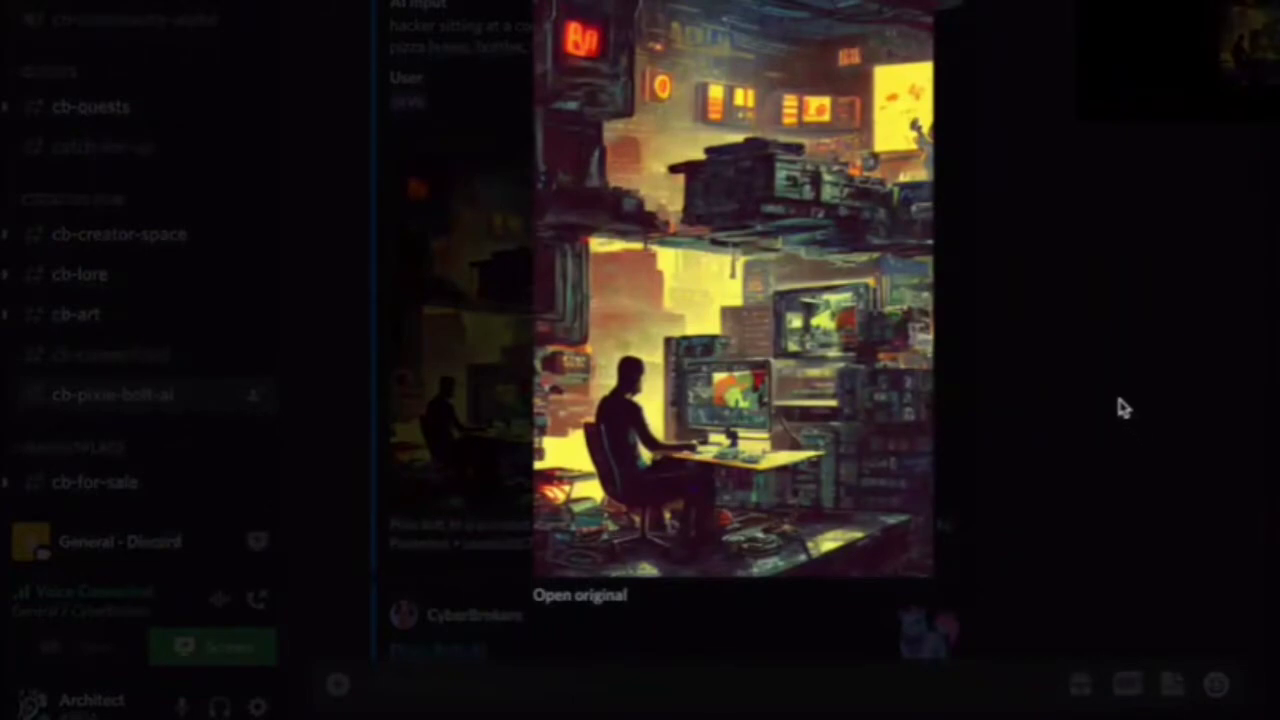
click(1058, 367)
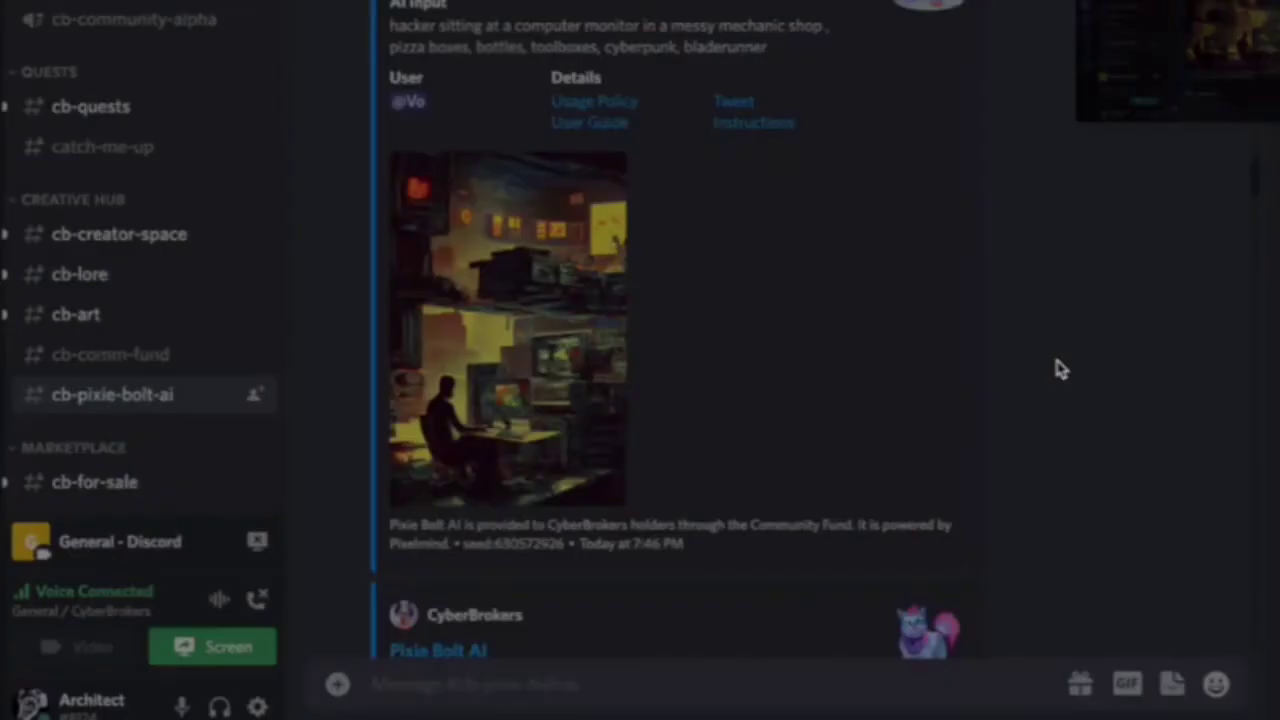
scroll(920, 371, down, 5)
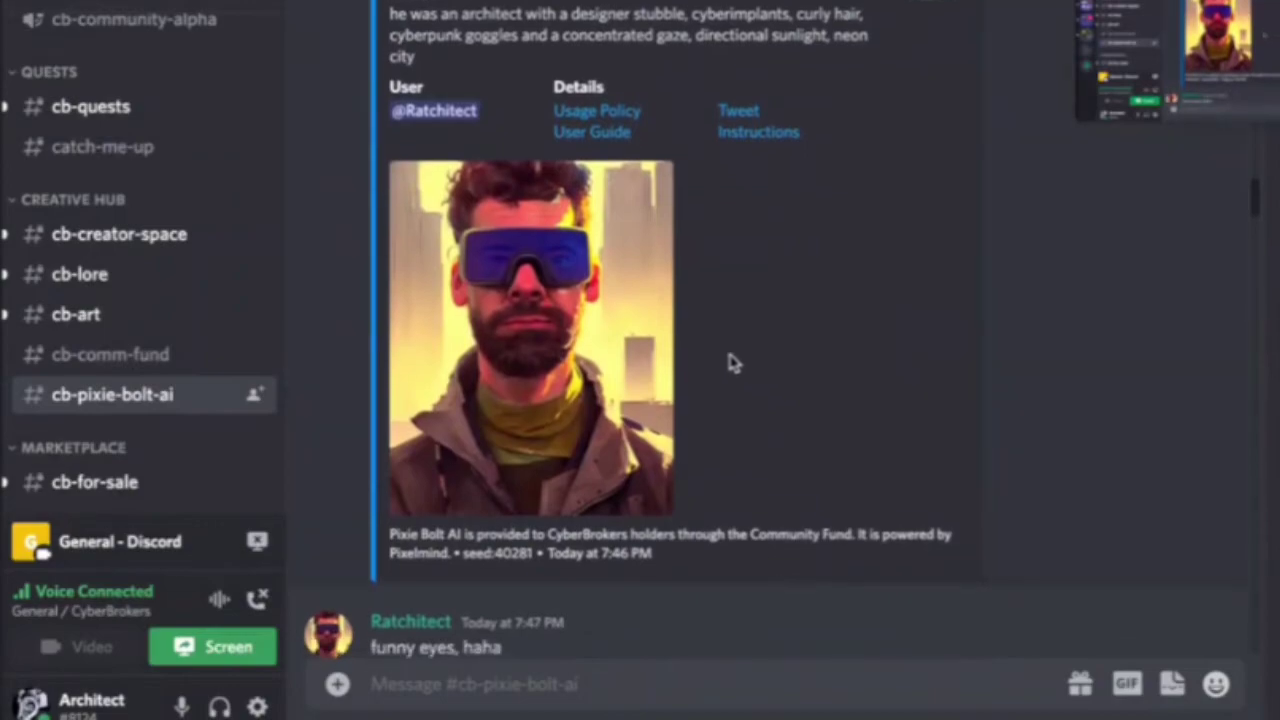
scroll(637, 350, up, 1)
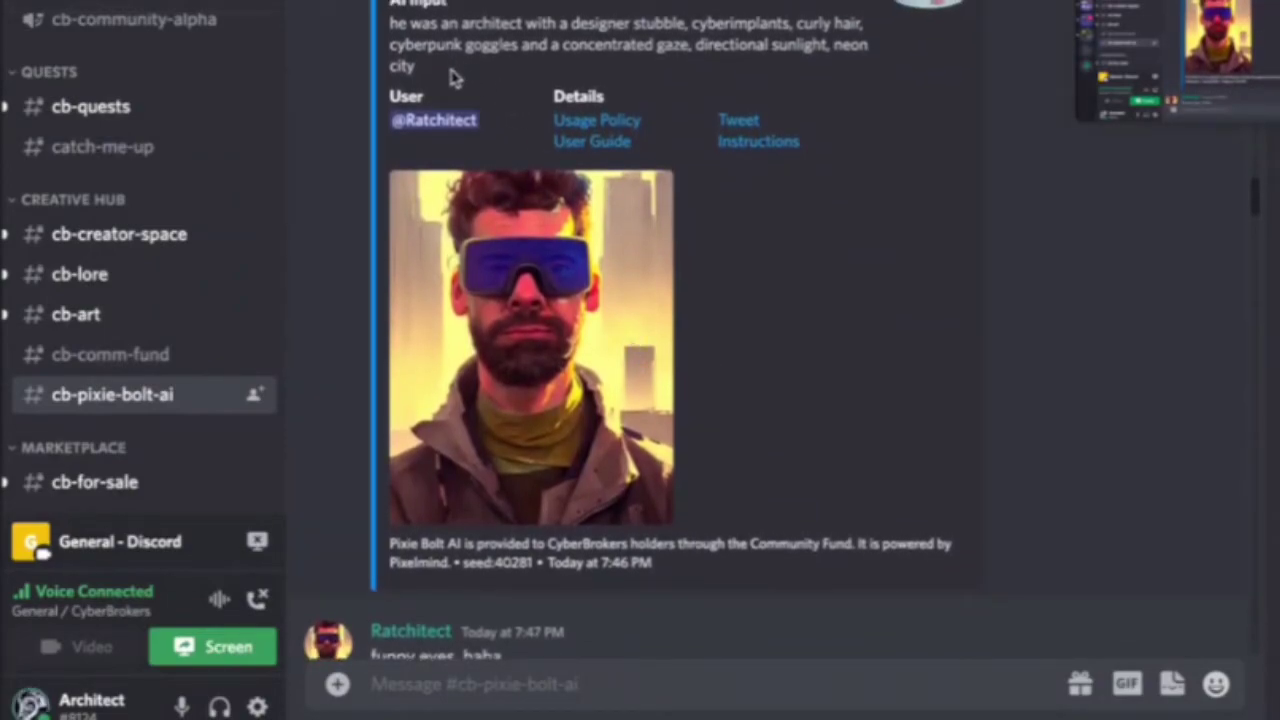
Step: Copy the architect prompt text and start a /portrait command in the message box
drag(451, 77, 389, 21)
key(ctrl+c)
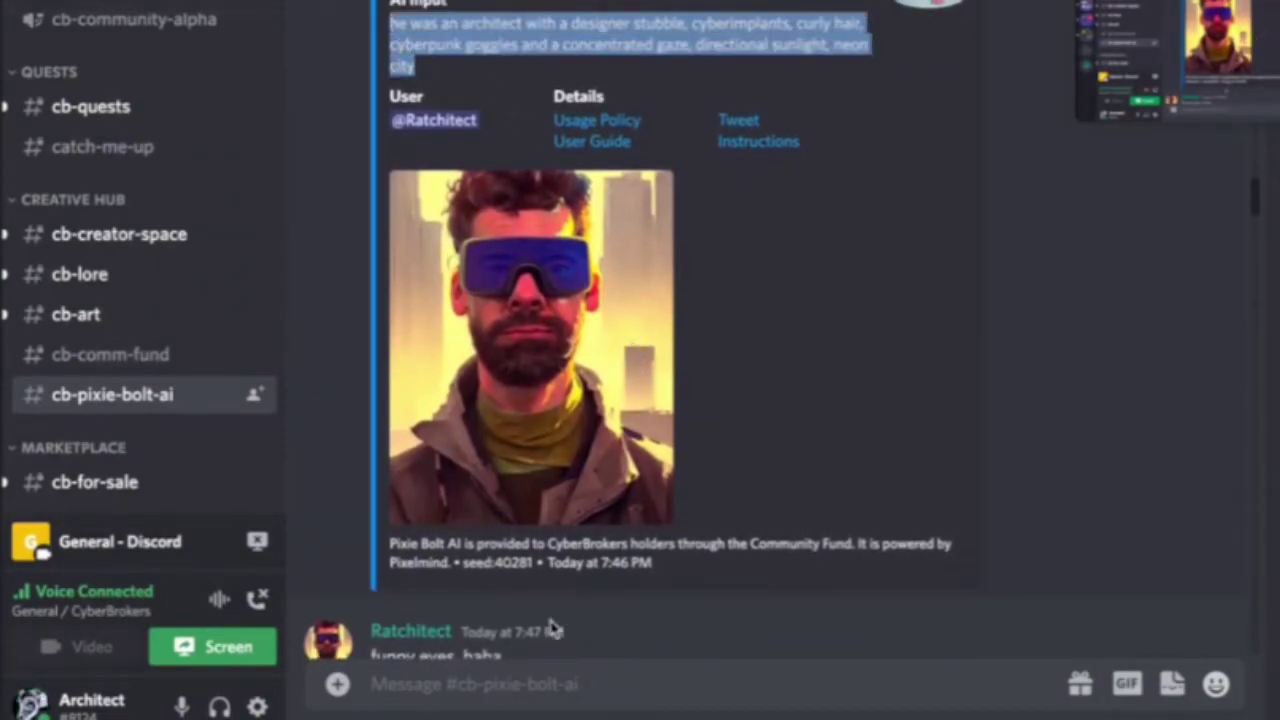
click(544, 698)
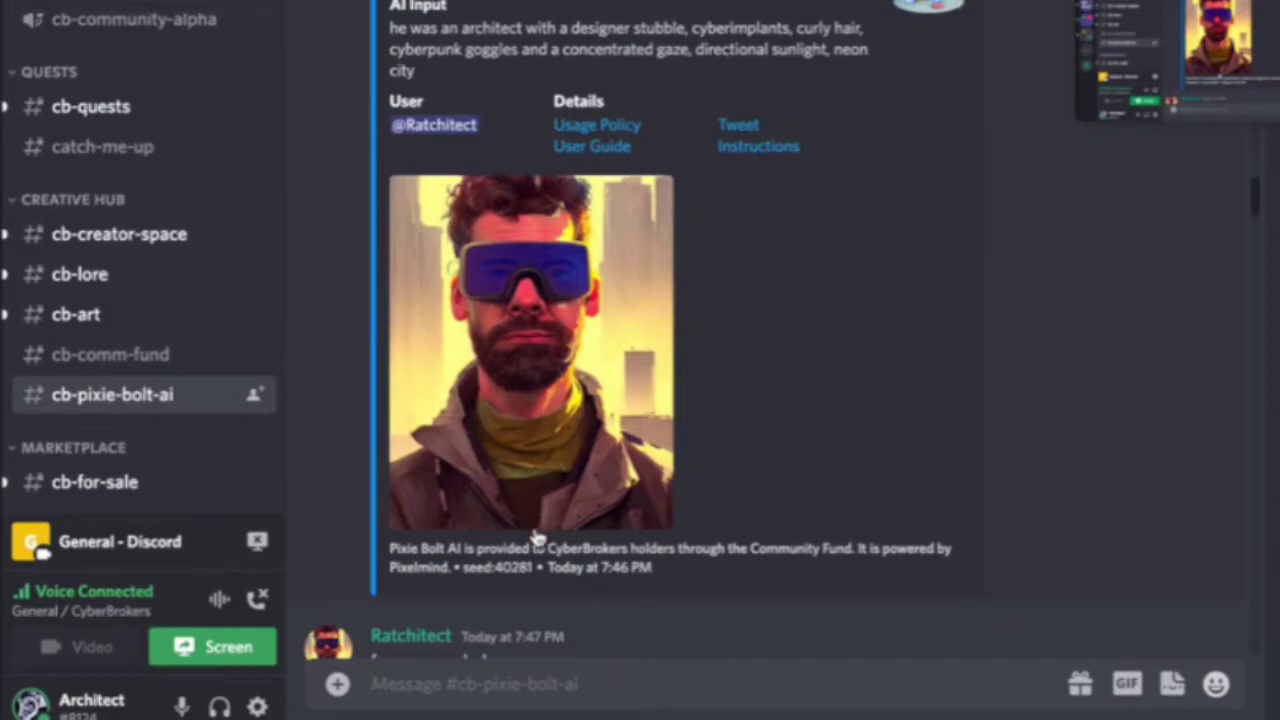
text(/)
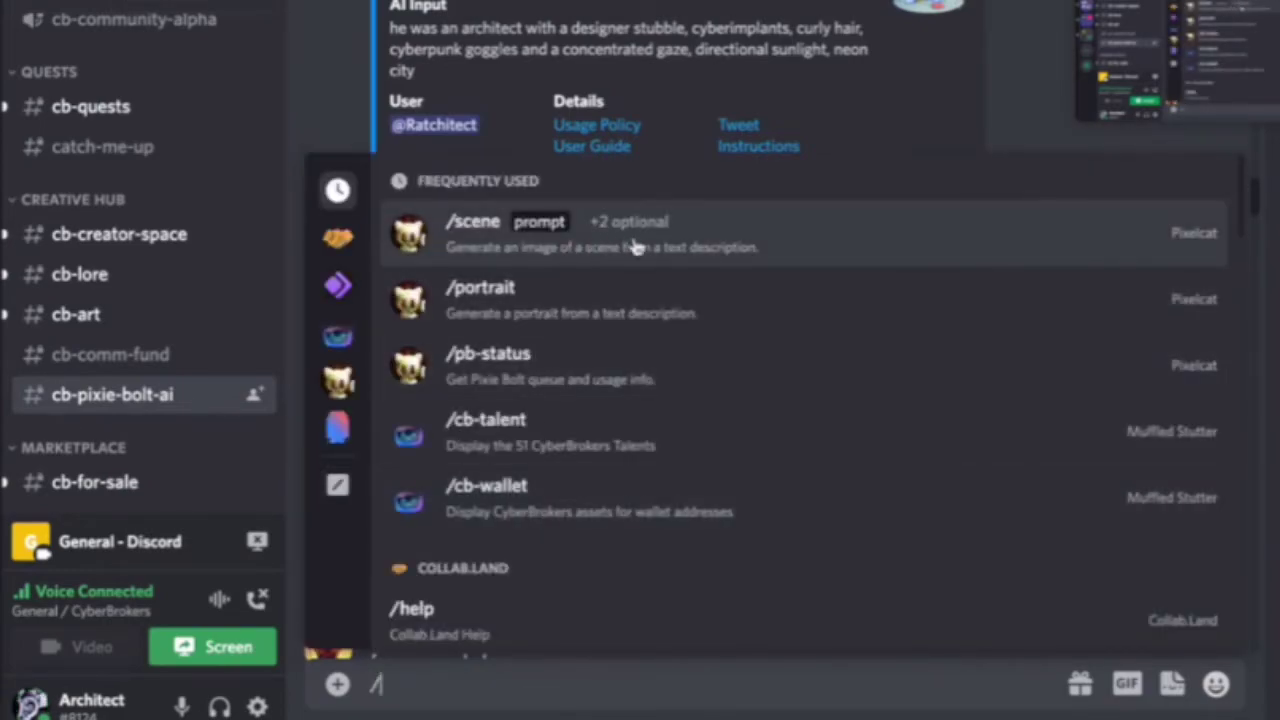
click(608, 298)
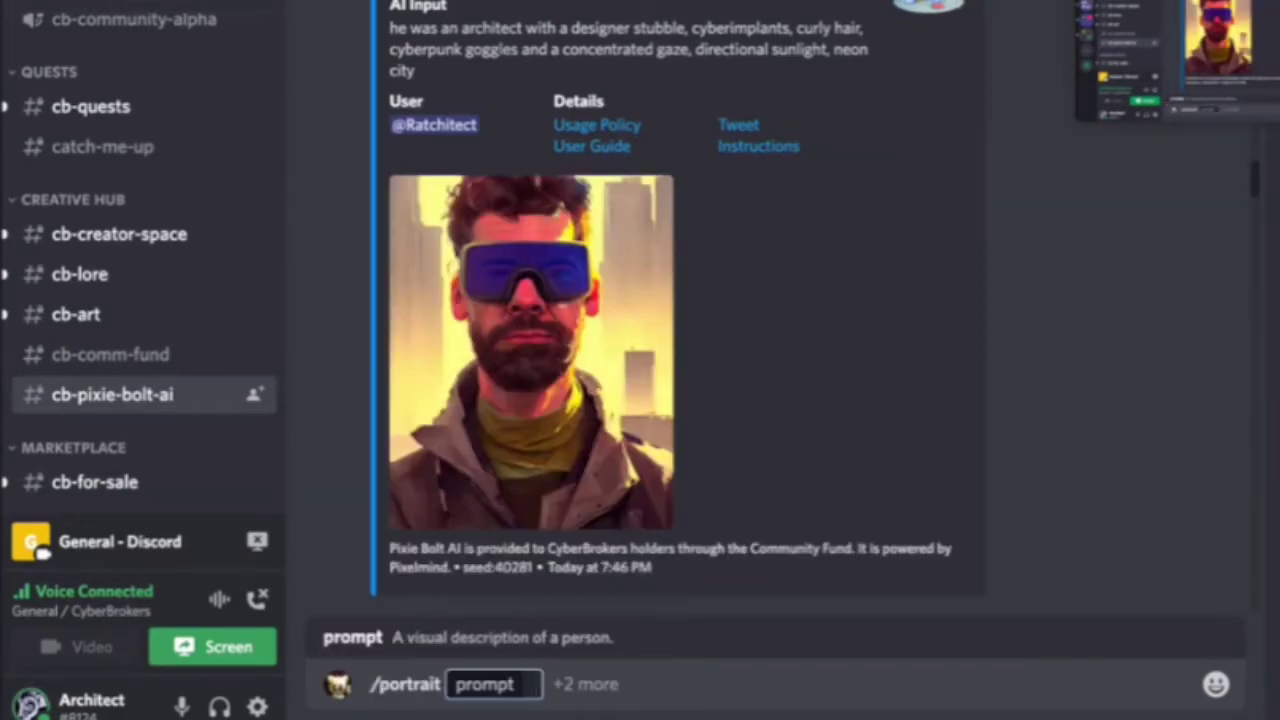
Step: Paste the architect prompt, changing 'he' to 'she', stubble to 'blue eyes' and 'curly hair' to 'redhead'
key(ctrl+v)
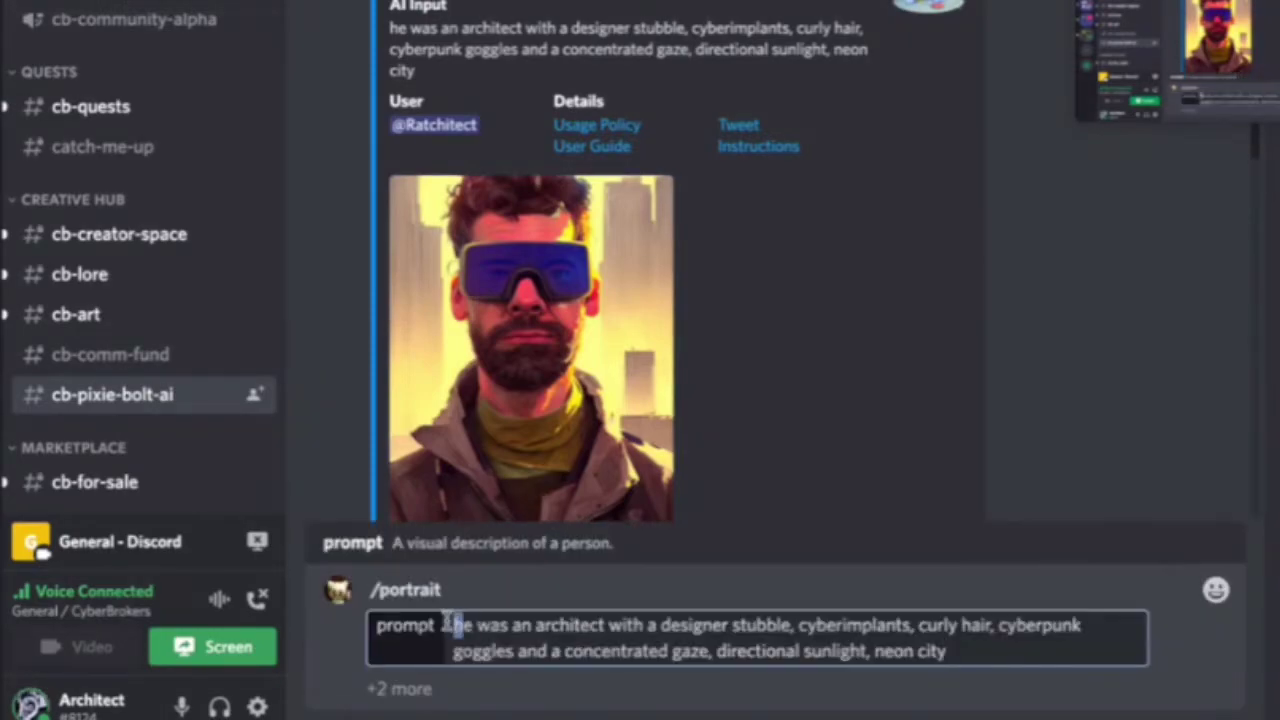
text(sh)
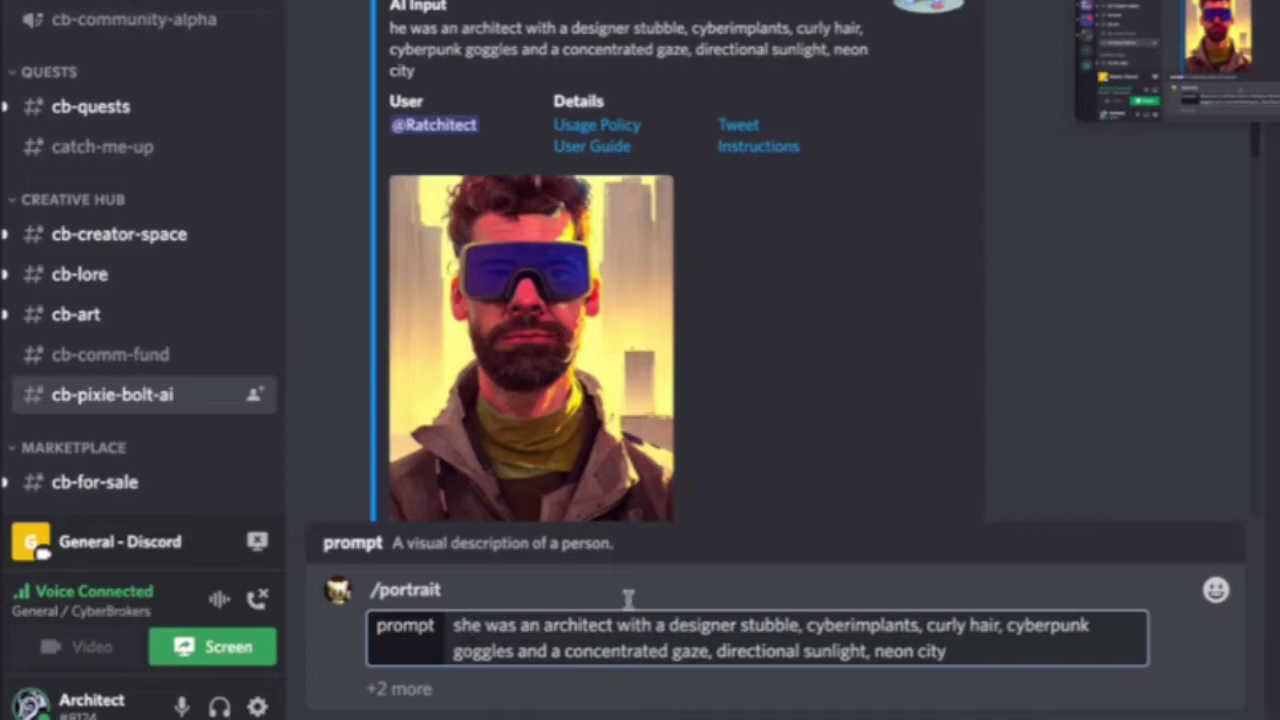
mouse_move(667, 625)
mouse_down()
mouse_move(760, 622)
mouse_move(657, 622)
mouse_up()
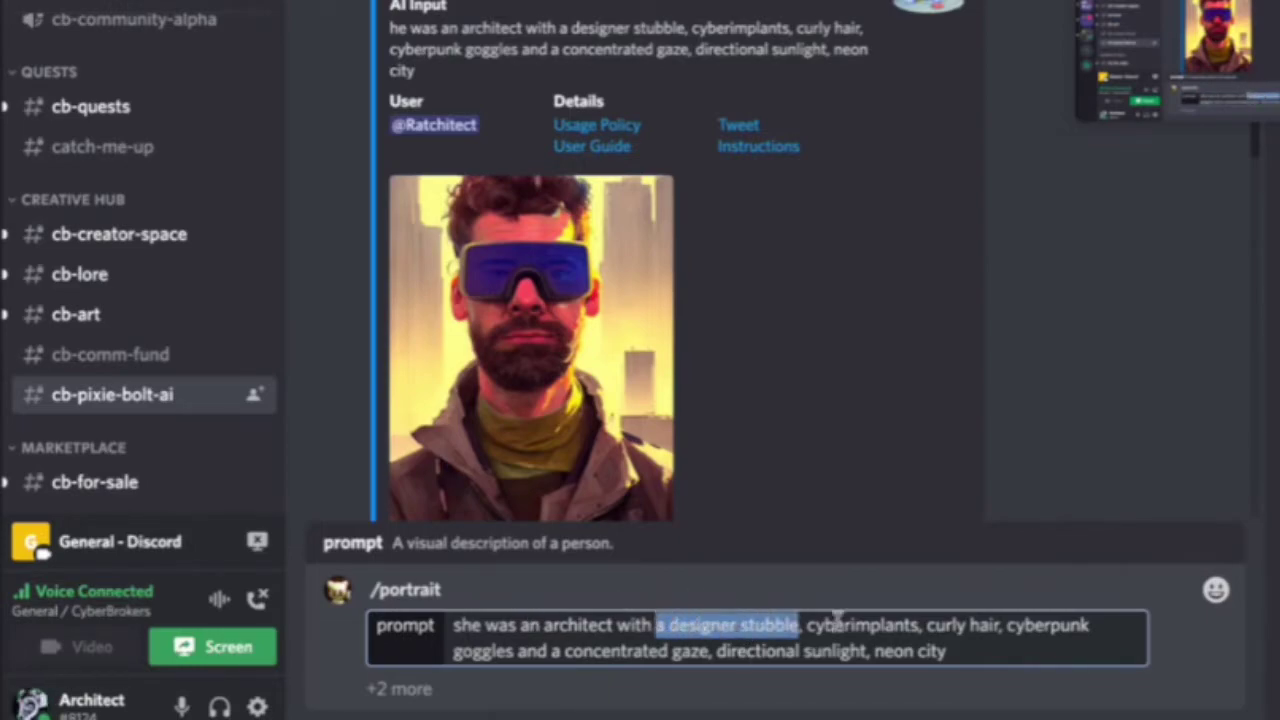
text(bl)
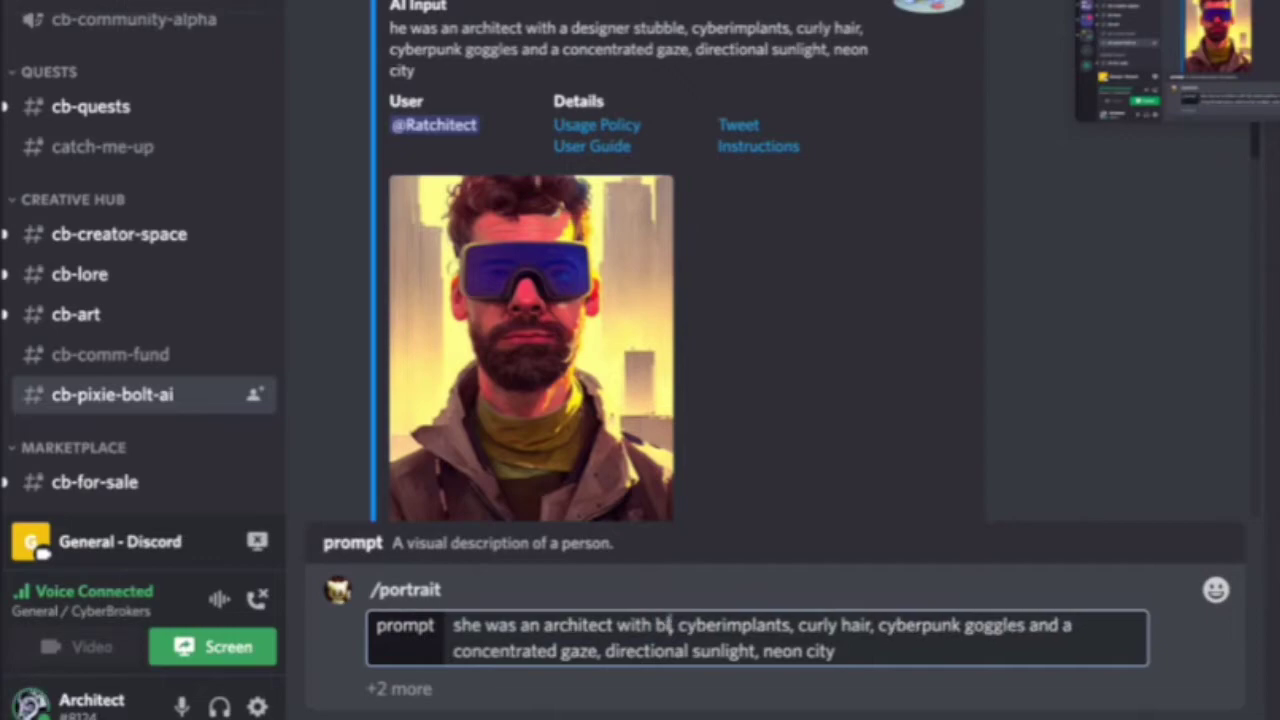
text(ue yes)
drag(848, 625, 920, 625)
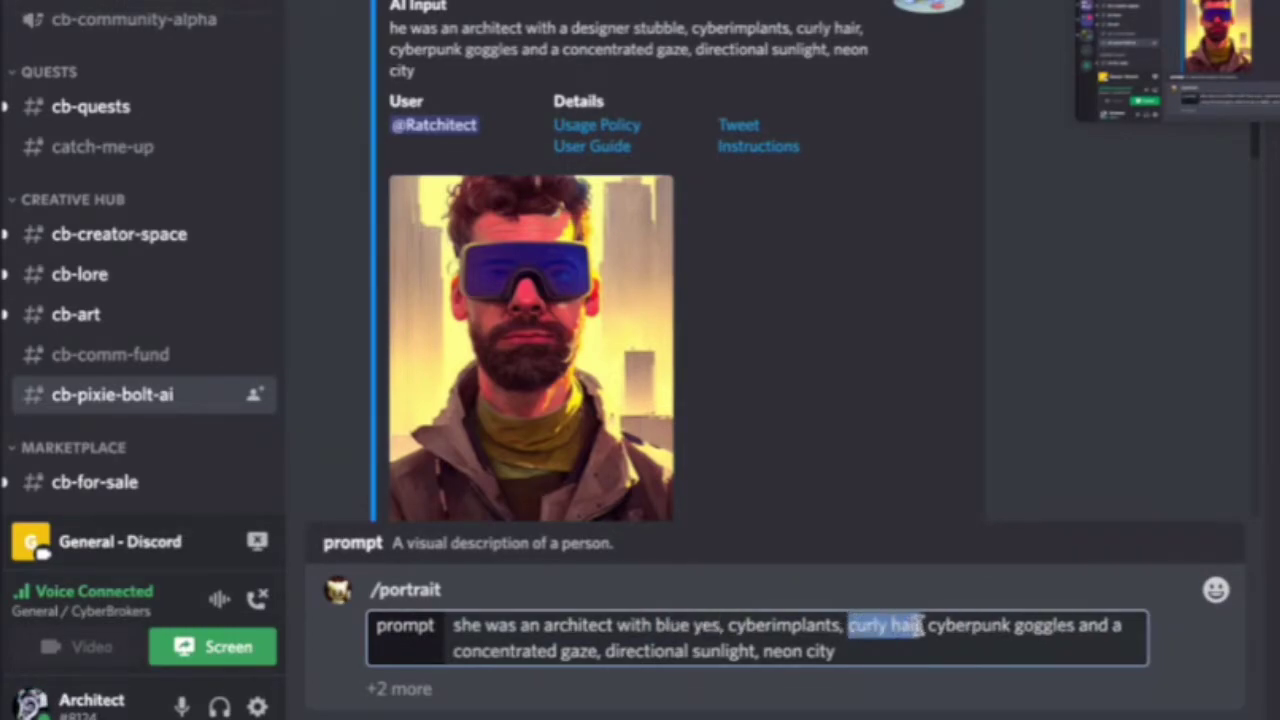
text(re)
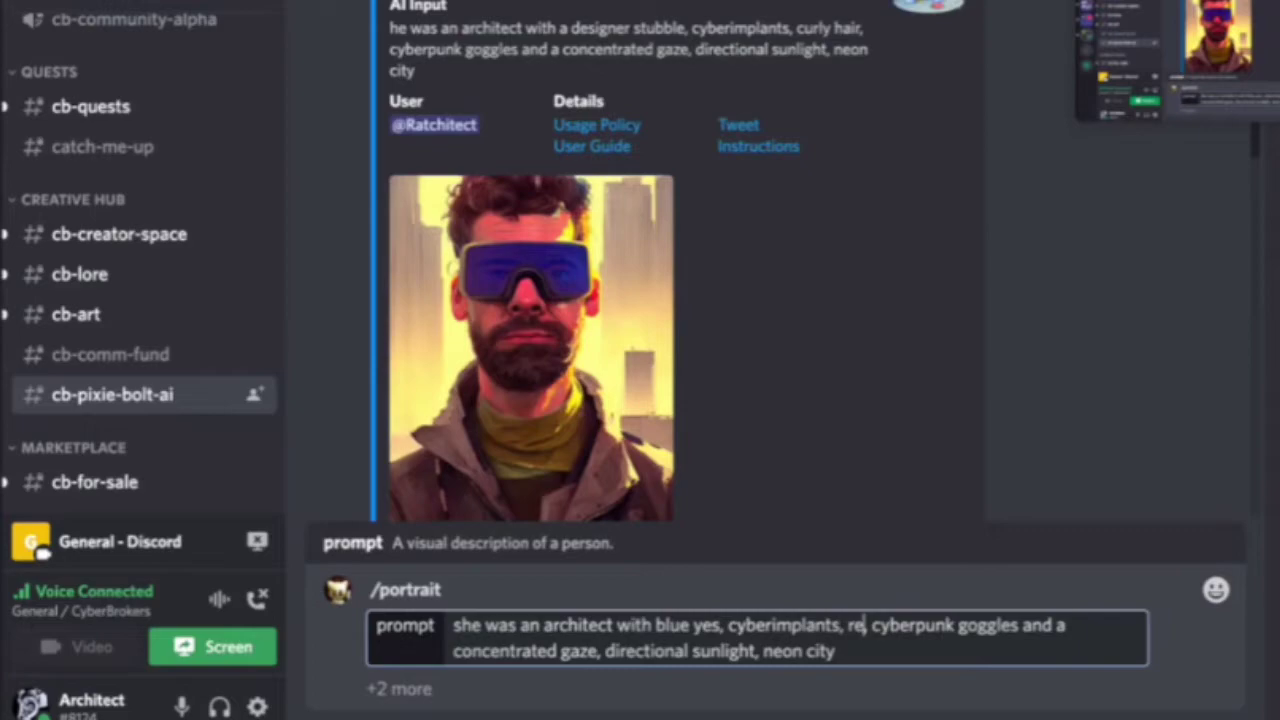
text(dhead)
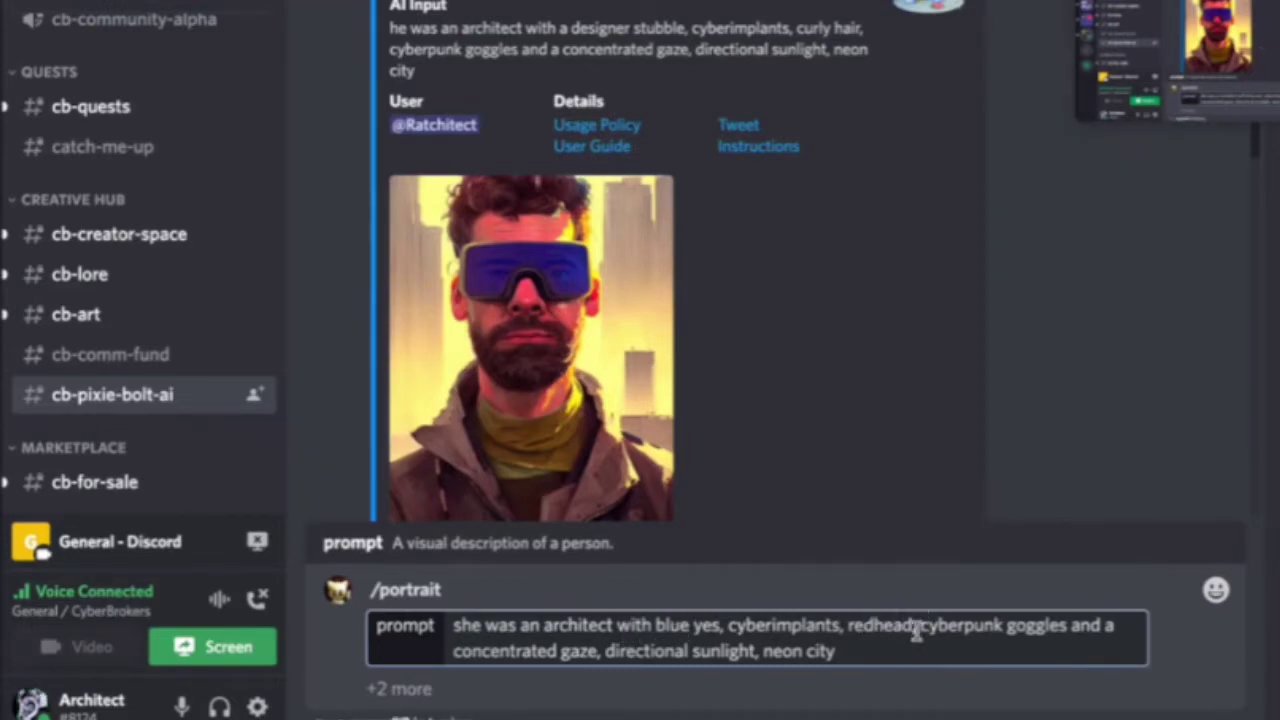
double_click(710, 625)
text(eyes)
key(Tab)
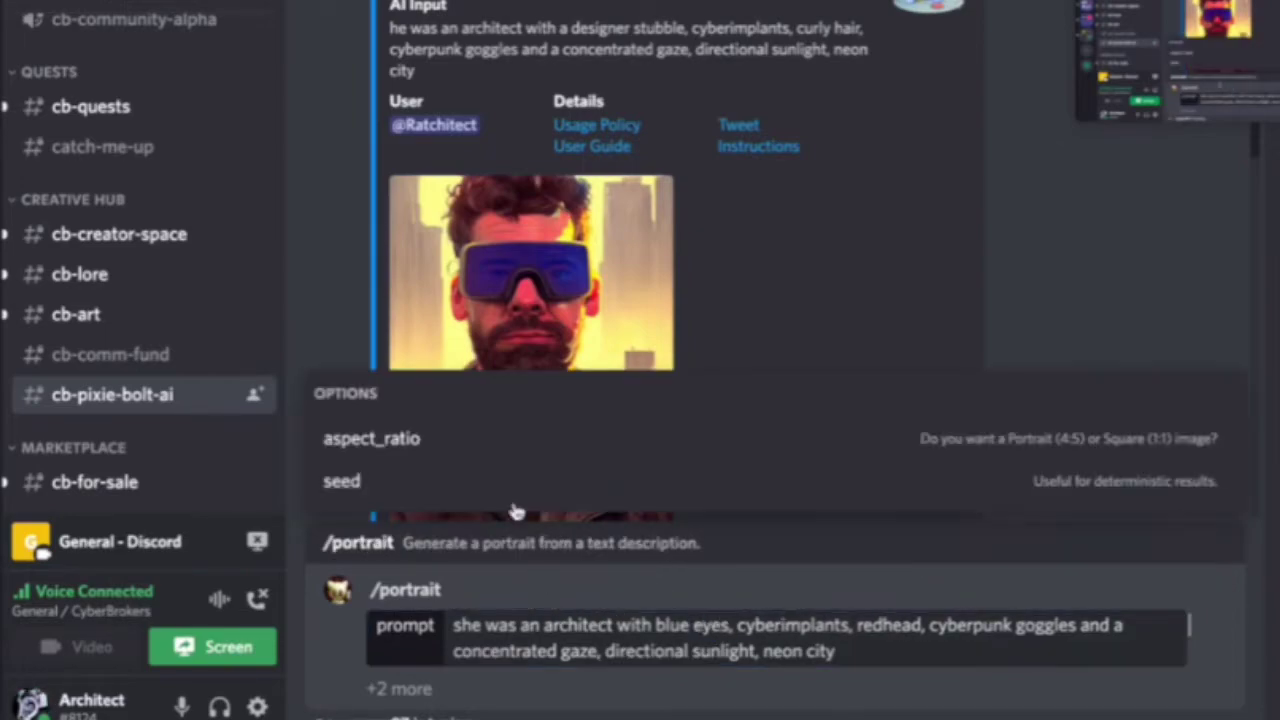
Step: Add seed 40281, copied from the earlier embed, and send the /portrait request
click(463, 480)
scroll(658, 218, down, 2)
drag(534, 325, 491, 326)
key(ctrl+c)
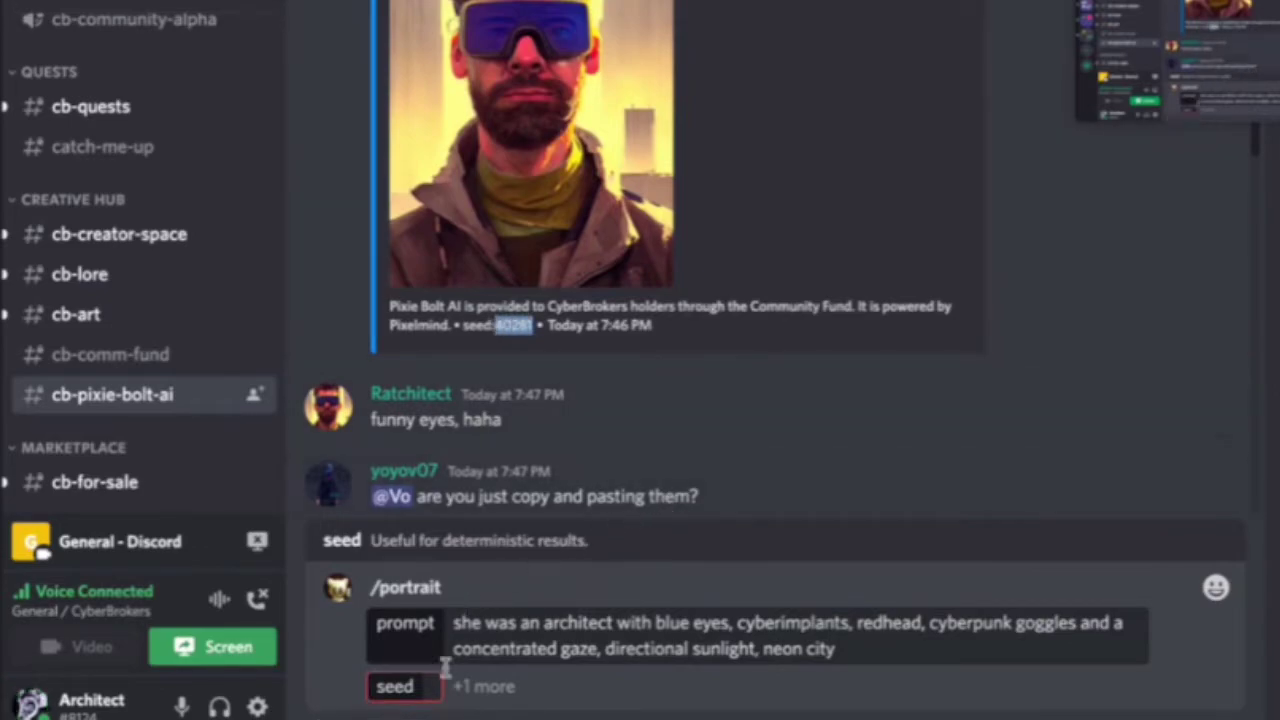
click(424, 687)
key(ctrl+v)
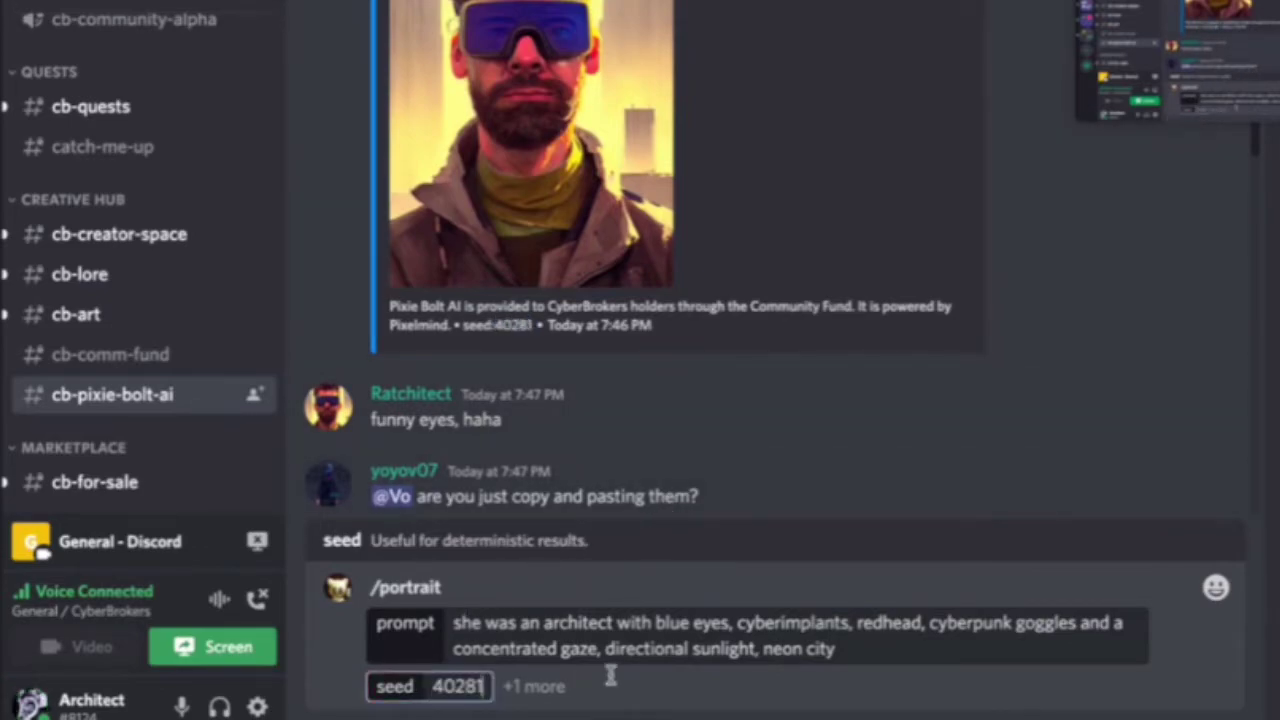
key(Return)
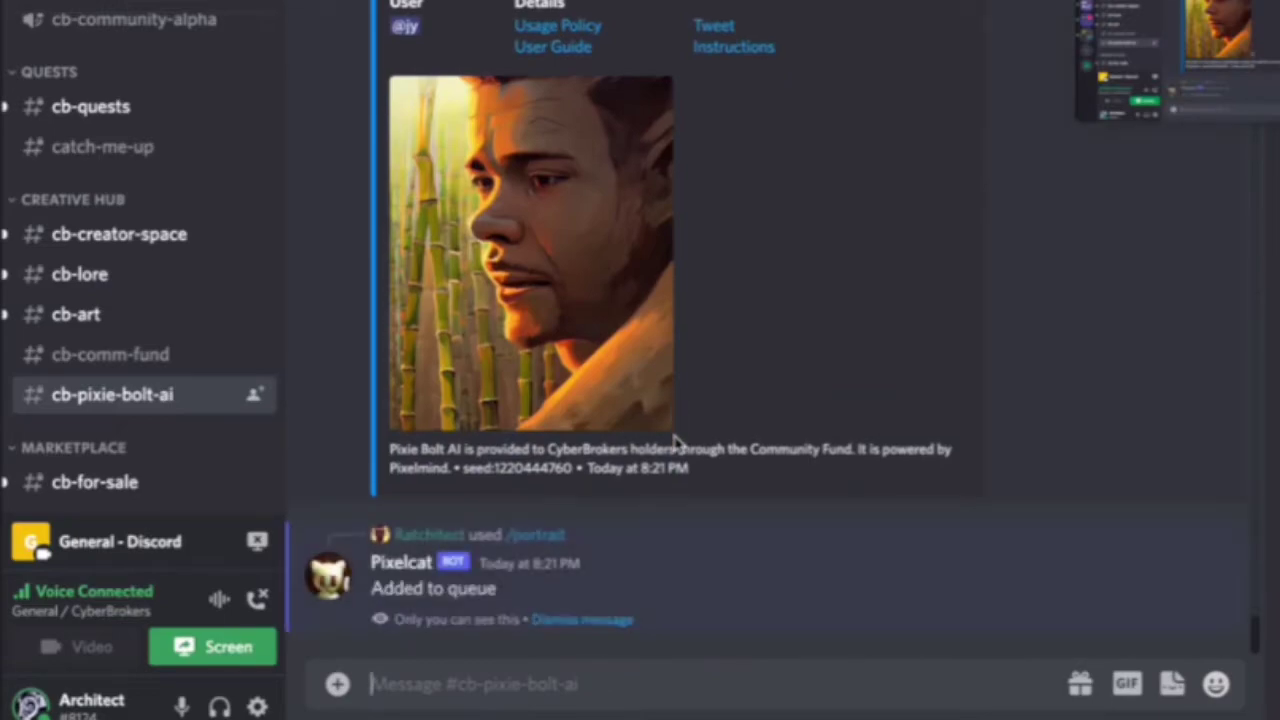